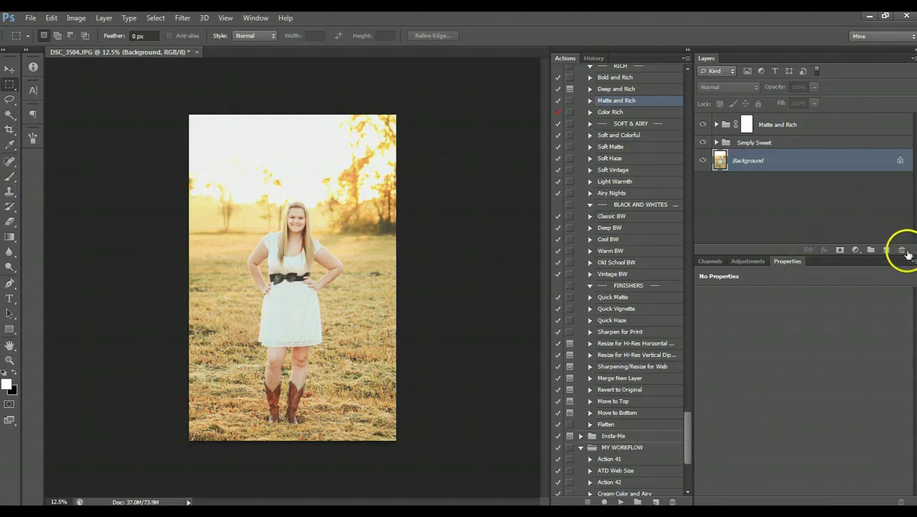
# Compare the photo with and without the Matte and Rich and Simply Sweet layer groups.
pyautogui.click(703, 124)
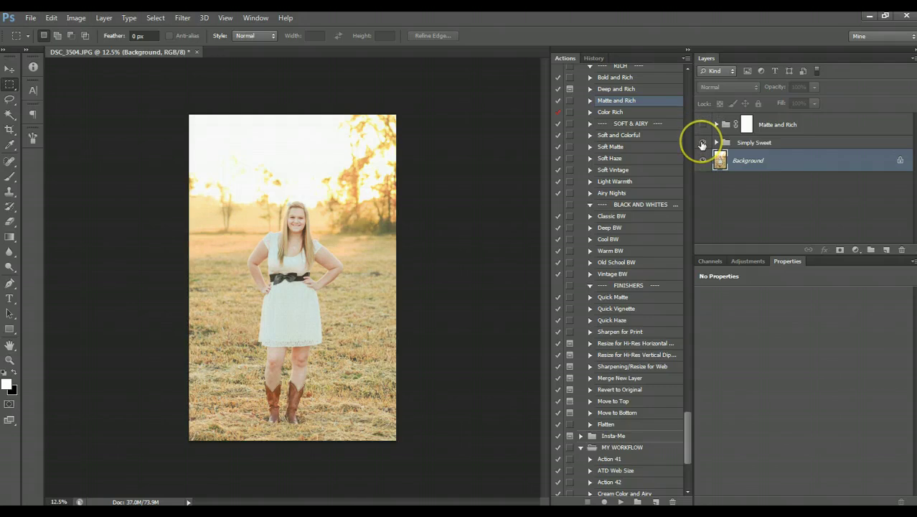
pyautogui.click(703, 143)
pyautogui.click(702, 142)
pyautogui.click(729, 142)
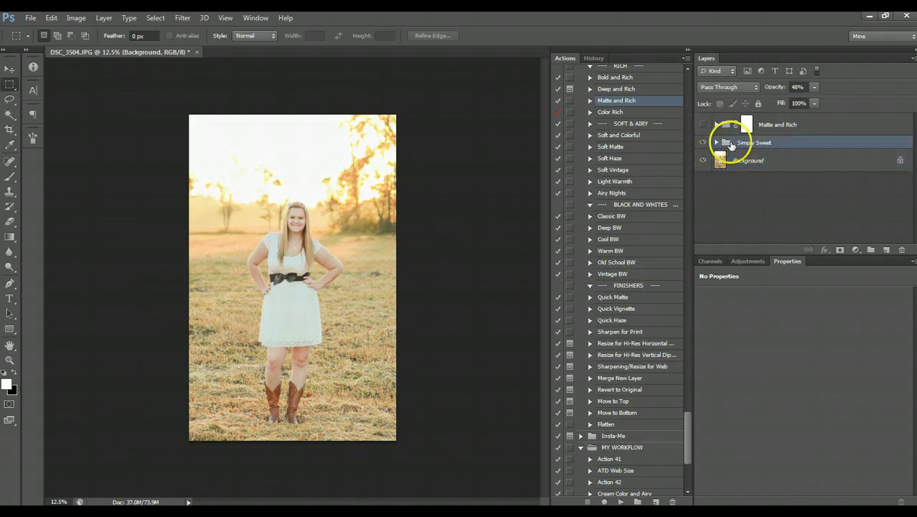
pyautogui.click(702, 125)
pyautogui.click(766, 121)
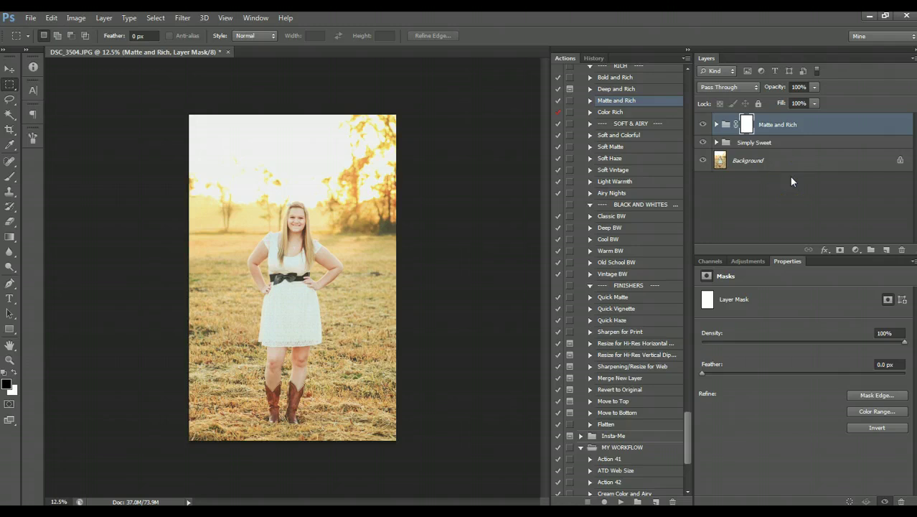
# Add a new blank layer directly above the Background layer.
pyautogui.click(804, 153)
pyautogui.moveTo(804, 156); pyautogui.dragTo(804, 157)
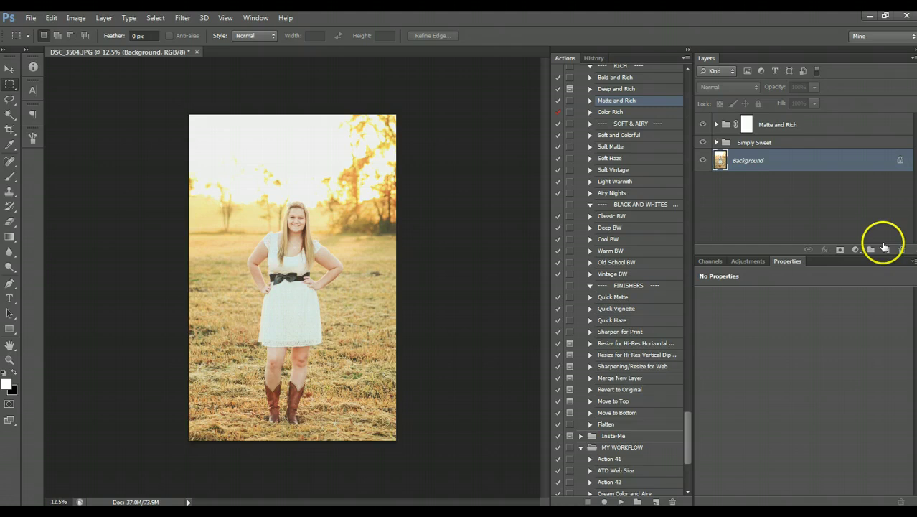
pyautogui.moveTo(887, 256); pyautogui.dragTo(887, 251)
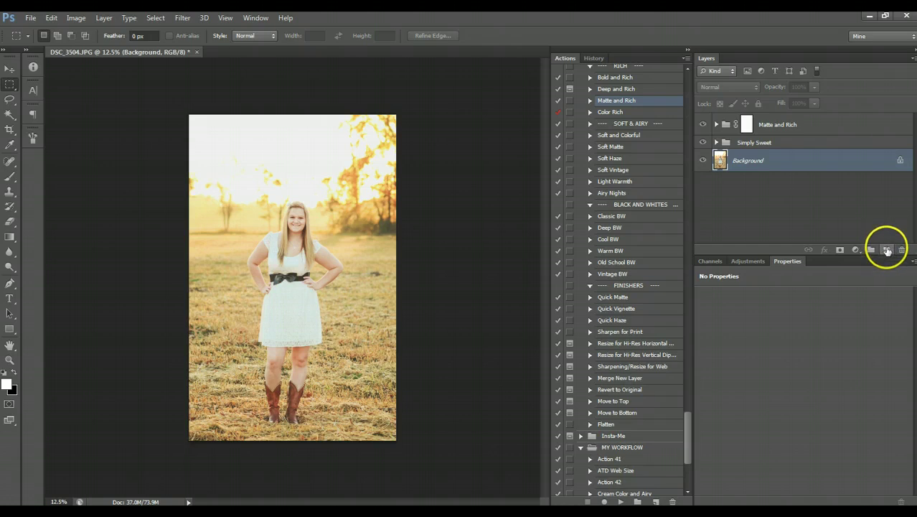
pyautogui.click(887, 250)
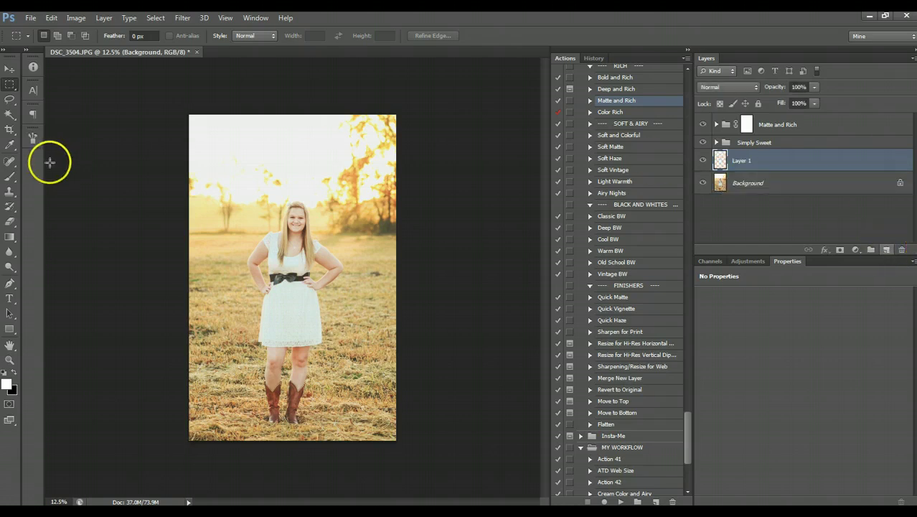
# Clone clean sky over the faint branches in the left and upper sky, using the Clone Stamp tool with a size 200 brush.
pyautogui.click(10, 191)
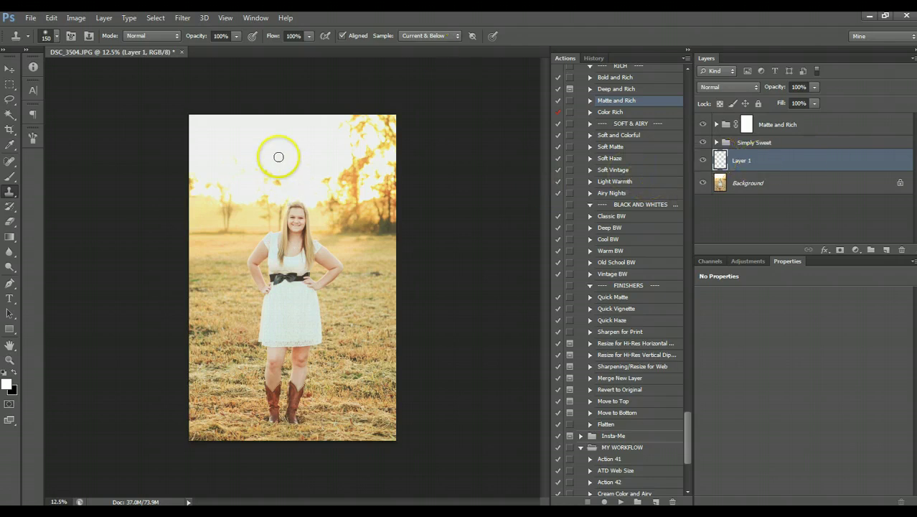
pyautogui.press(']')
pyautogui.press(']')
pyautogui.press(']')
pyautogui.press(']')
pyautogui.press(']')
pyautogui.press(']')
pyautogui.press(']')
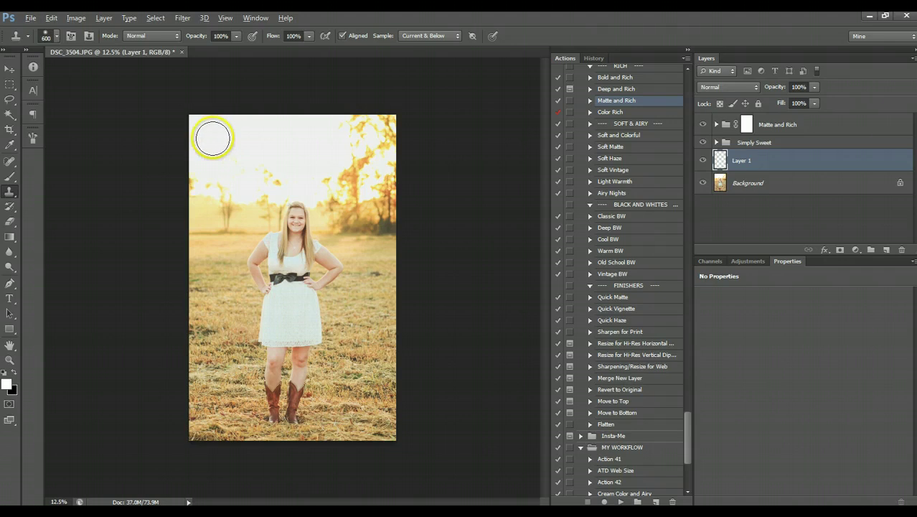
pyautogui.press('[')
pyautogui.press('[')
pyautogui.press('[')
pyautogui.press('[')
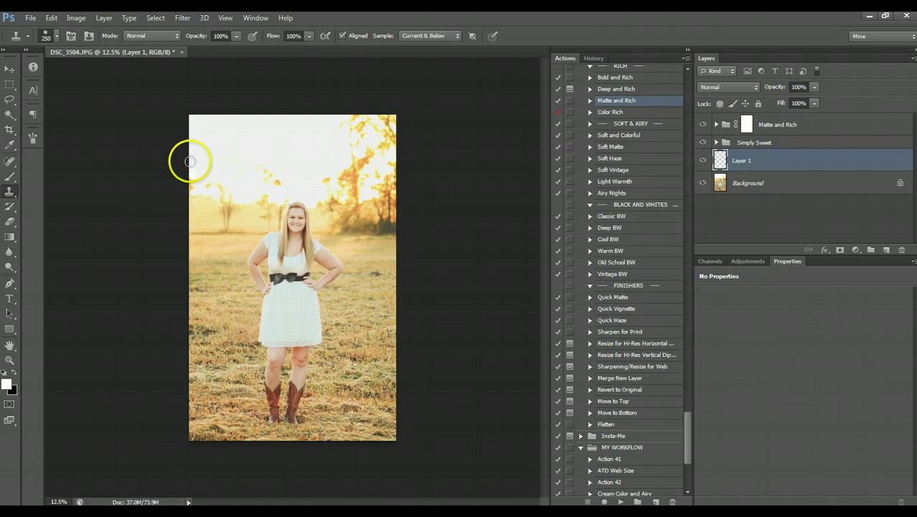
pyautogui.press('[')
pyautogui.click(190, 200)
pyautogui.moveTo(190, 200); pyautogui.dragTo(211, 159)
pyautogui.moveTo(231, 127)
pyautogui.mouseDown()
pyautogui.moveTo(209, 185)
pyautogui.moveTo(240, 183)
pyautogui.moveTo(215, 150)
pyautogui.moveTo(237, 159)
pyautogui.moveTo(232, 168)
pyautogui.moveTo(237, 159)
pyautogui.moveTo(276, 179)
pyautogui.moveTo(247, 146)
pyautogui.moveTo(249, 162)
pyautogui.moveTo(247, 146)
pyautogui.moveTo(230, 160)
pyautogui.moveTo(273, 172)
pyautogui.moveTo(254, 171)
pyautogui.moveTo(235, 99)
pyautogui.moveTo(252, 136)
pyautogui.moveTo(209, 175)
pyautogui.moveTo(176, 170)
pyautogui.moveTo(243, 136)
pyautogui.moveTo(255, 138)
pyautogui.moveTo(269, 171)
pyautogui.moveTo(232, 168)
pyautogui.moveTo(303, 173)
pyautogui.moveTo(309, 127)
pyautogui.moveTo(348, 126)
pyautogui.mouseUp()
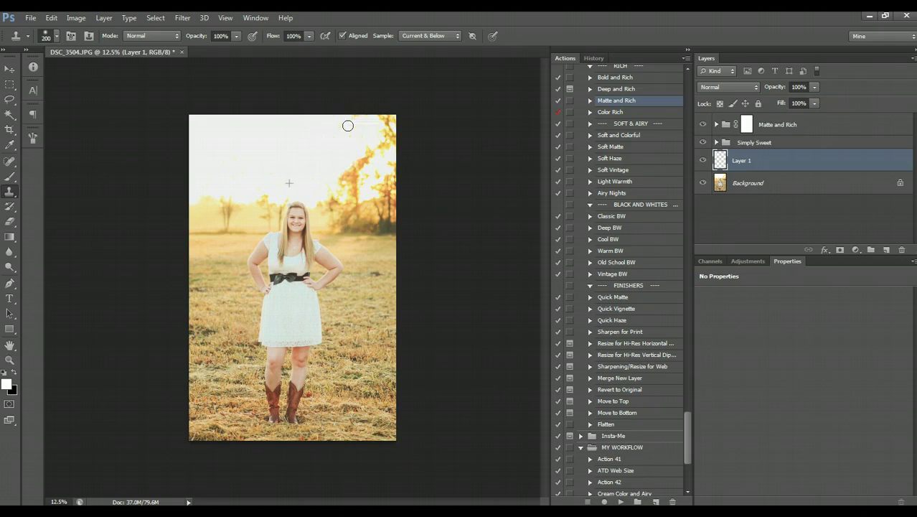
# Clone white sky over the tall trees on the right side of the photo, from the upper corner to the horizon.
pyautogui.moveTo(356, 171)
pyautogui.mouseDown()
pyautogui.moveTo(379, 150)
pyautogui.moveTo(353, 146)
pyautogui.moveTo(394, 137)
pyautogui.moveTo(380, 136)
pyautogui.mouseUp()
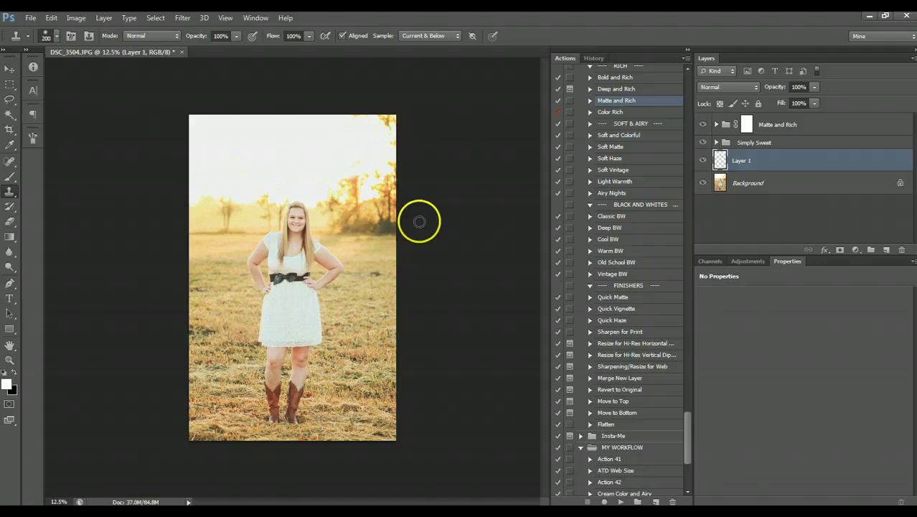
pyautogui.keyDown('alt'); pyautogui.click(291, 135); pyautogui.keyUp('alt')
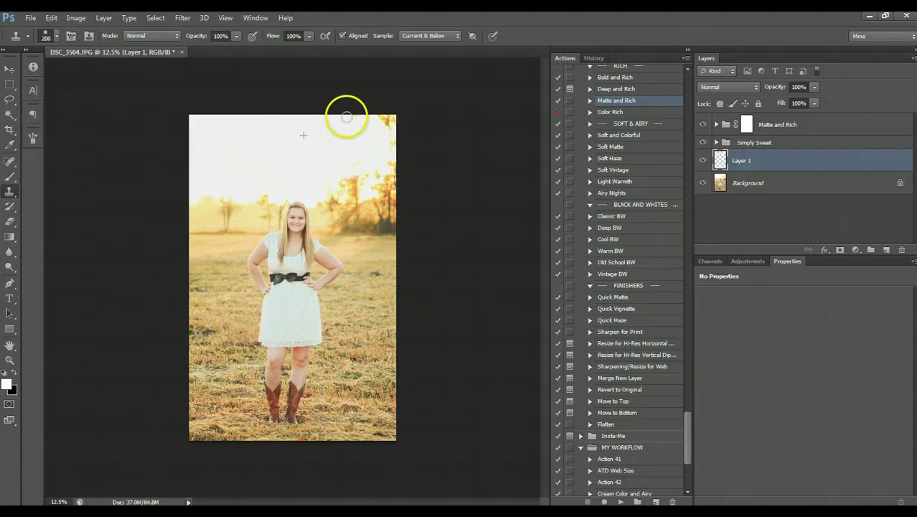
pyautogui.moveTo(346, 116); pyautogui.dragTo(391, 120)
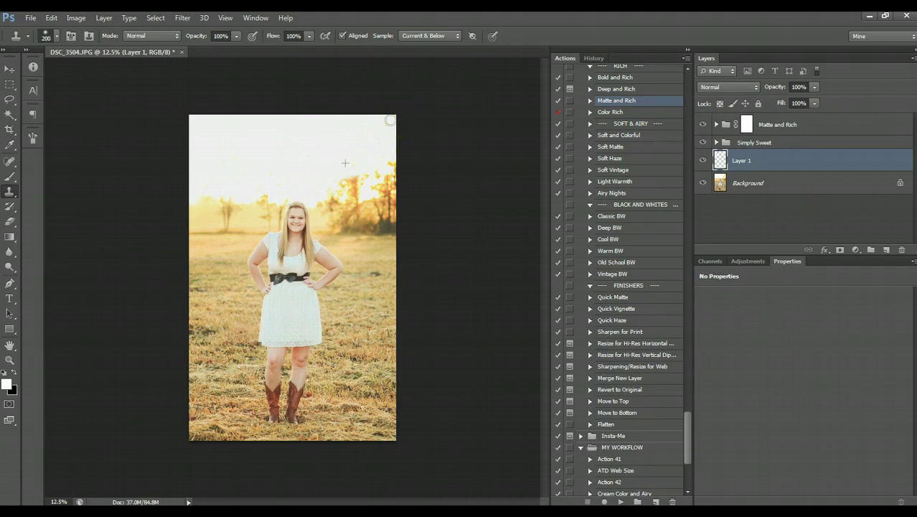
pyautogui.moveTo(389, 119)
pyautogui.mouseDown()
pyautogui.moveTo(358, 174)
pyautogui.moveTo(309, 141)
pyautogui.moveTo(338, 184)
pyautogui.moveTo(389, 153)
pyautogui.moveTo(377, 139)
pyautogui.moveTo(396, 169)
pyautogui.moveTo(386, 183)
pyautogui.mouseUp()
pyautogui.moveTo(343, 209); pyautogui.dragTo(376, 210)
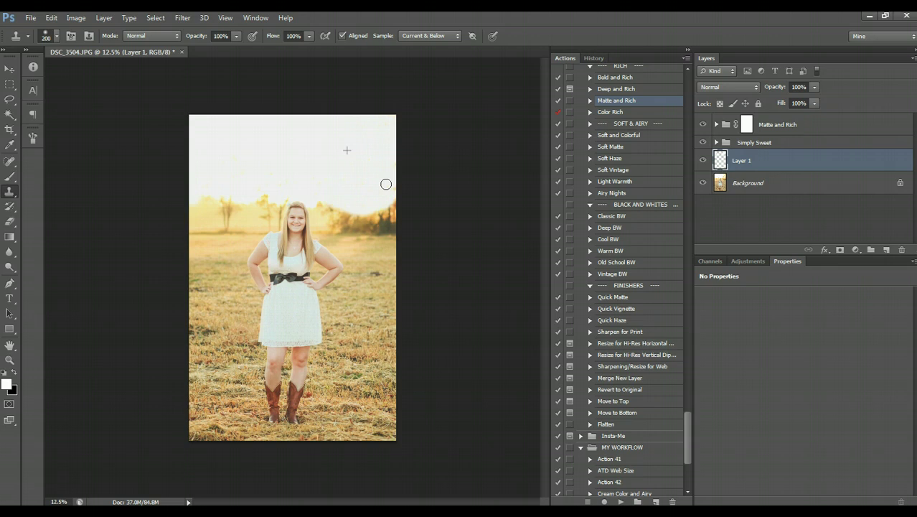
pyautogui.moveTo(358, 199)
pyautogui.mouseDown()
pyautogui.moveTo(340, 195)
pyautogui.moveTo(350, 209)
pyautogui.moveTo(399, 206)
pyautogui.moveTo(348, 214)
pyautogui.moveTo(321, 197)
pyautogui.moveTo(376, 175)
pyautogui.mouseUp()
# Sample clean sky and clone it over the remaining treeline along the horizon, on both sides of the woman.
pyautogui.keyDown('alt'); pyautogui.click(360, 150); pyautogui.keyUp('alt')
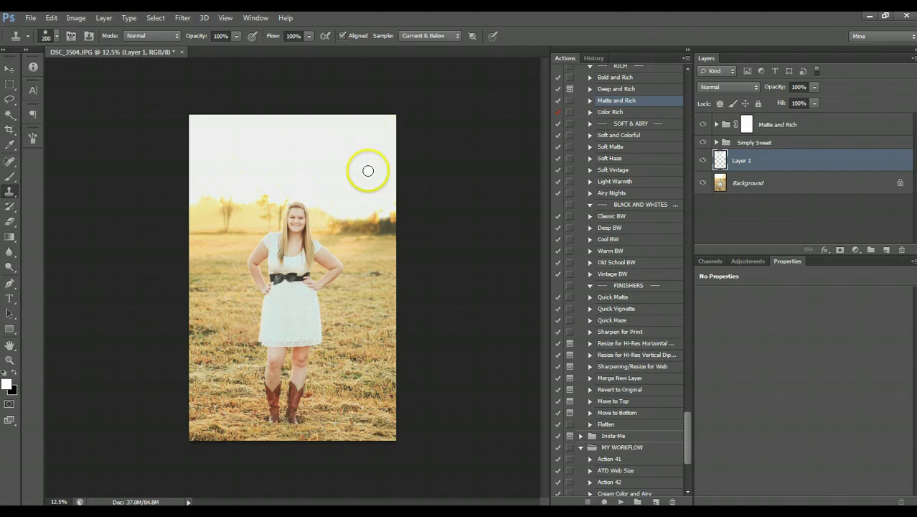
pyautogui.moveTo(380, 212)
pyautogui.mouseDown()
pyautogui.moveTo(327, 219)
pyautogui.moveTo(365, 216)
pyautogui.mouseUp()
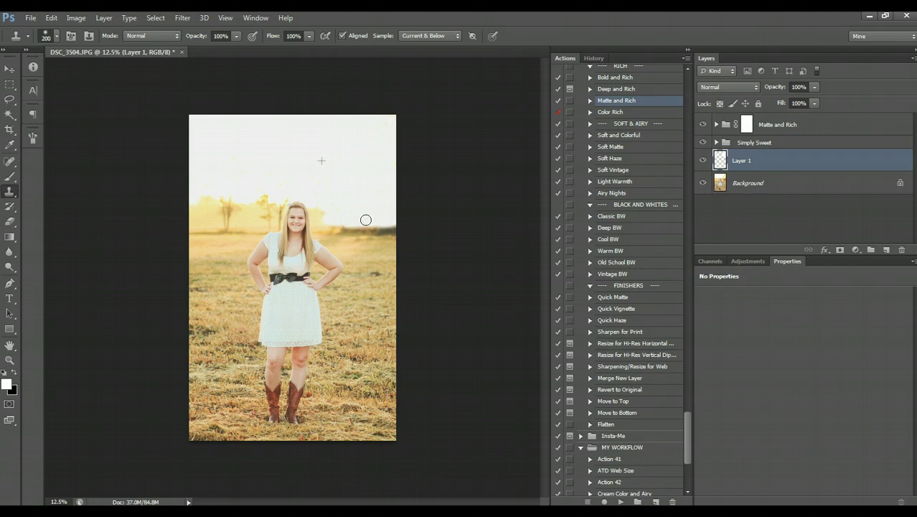
pyautogui.moveTo(320, 210)
pyautogui.mouseDown()
pyautogui.moveTo(295, 191)
pyautogui.moveTo(264, 226)
pyautogui.moveTo(256, 210)
pyautogui.moveTo(265, 205)
pyautogui.moveTo(262, 216)
pyautogui.moveTo(271, 198)
pyautogui.moveTo(251, 218)
pyautogui.moveTo(227, 208)
pyautogui.moveTo(255, 203)
pyautogui.moveTo(234, 209)
pyautogui.moveTo(267, 159)
pyautogui.moveTo(236, 213)
pyautogui.mouseUp()
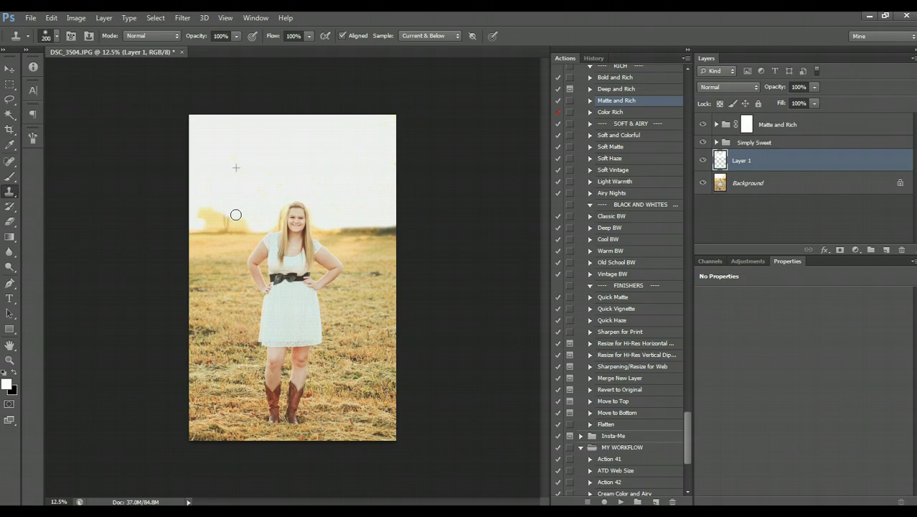
pyautogui.moveTo(235, 214)
pyautogui.mouseDown()
pyautogui.moveTo(193, 212)
pyautogui.moveTo(198, 198)
pyautogui.moveTo(232, 190)
pyautogui.mouseUp()
# Clean up the horizon line and the area around the woman's hair, cloning sky at 50% opacity with a size 150 brush.
pyautogui.press('5')
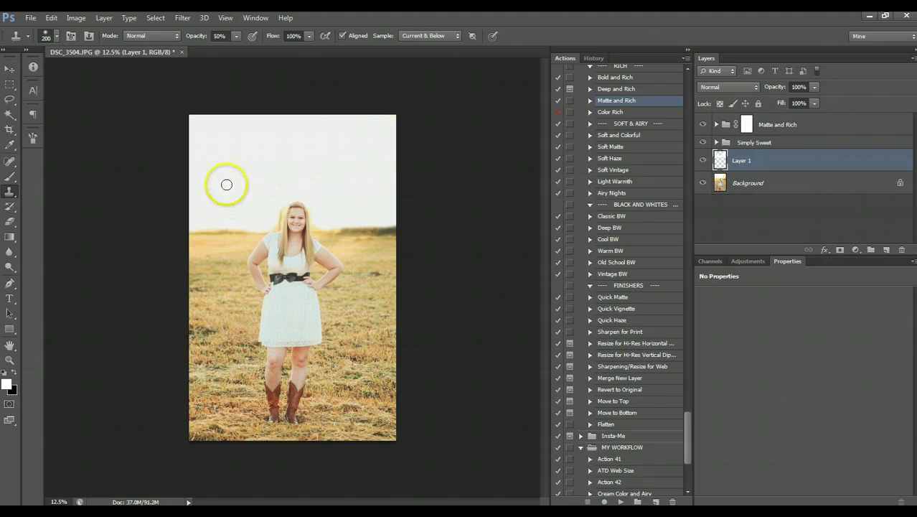
pyautogui.keyDown('alt'); pyautogui.click(195, 196); pyautogui.keyUp('alt')
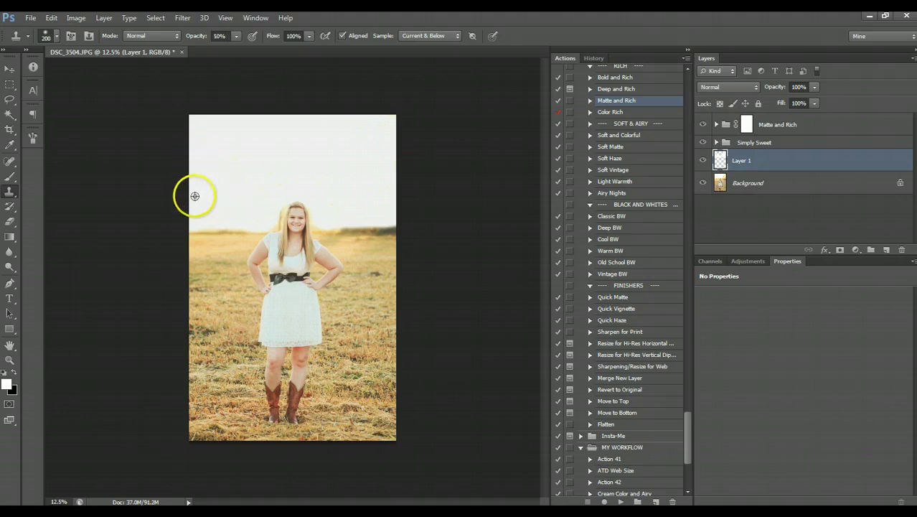
pyautogui.press('[')
pyautogui.press('[')
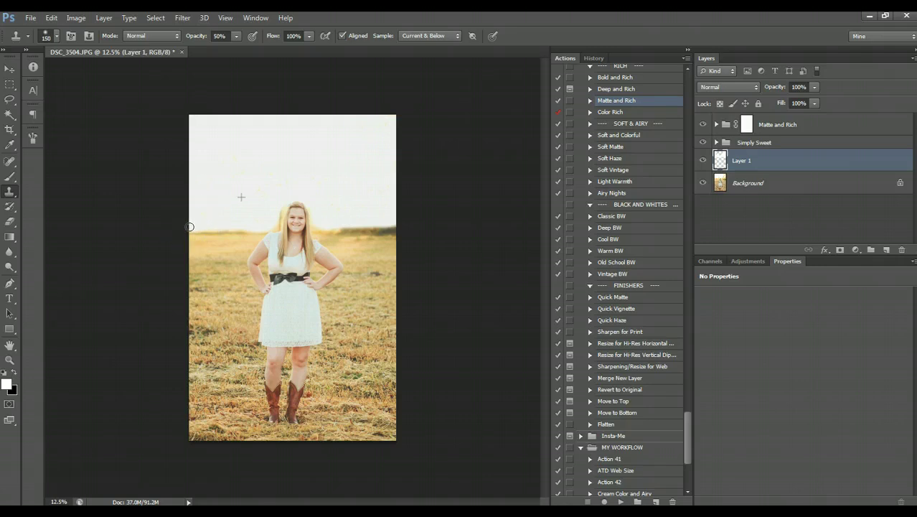
pyautogui.moveTo(189, 227); pyautogui.dragTo(261, 228)
pyautogui.click(283, 203)
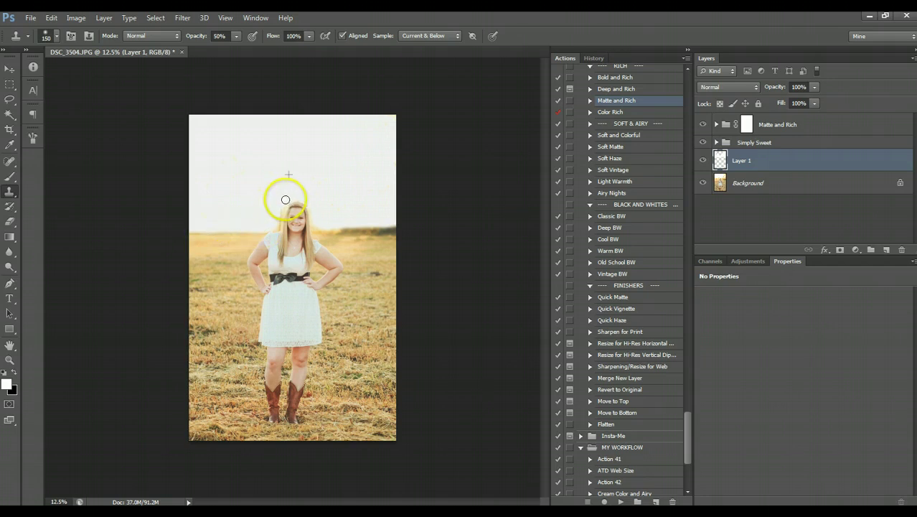
pyautogui.moveTo(285, 200)
pyautogui.mouseDown()
pyautogui.moveTo(267, 219)
pyautogui.moveTo(280, 210)
pyautogui.moveTo(276, 228)
pyautogui.moveTo(271, 220)
pyautogui.moveTo(284, 204)
pyautogui.moveTo(277, 228)
pyautogui.moveTo(277, 211)
pyautogui.moveTo(278, 229)
pyautogui.moveTo(246, 194)
pyautogui.moveTo(324, 201)
pyautogui.moveTo(305, 191)
pyautogui.moveTo(311, 186)
pyautogui.moveTo(302, 200)
pyautogui.moveTo(313, 213)
pyautogui.moveTo(360, 195)
pyautogui.moveTo(376, 203)
pyautogui.moveTo(393, 166)
pyautogui.moveTo(393, 229)
pyautogui.moveTo(342, 225)
pyautogui.moveTo(374, 228)
pyautogui.mouseUp()
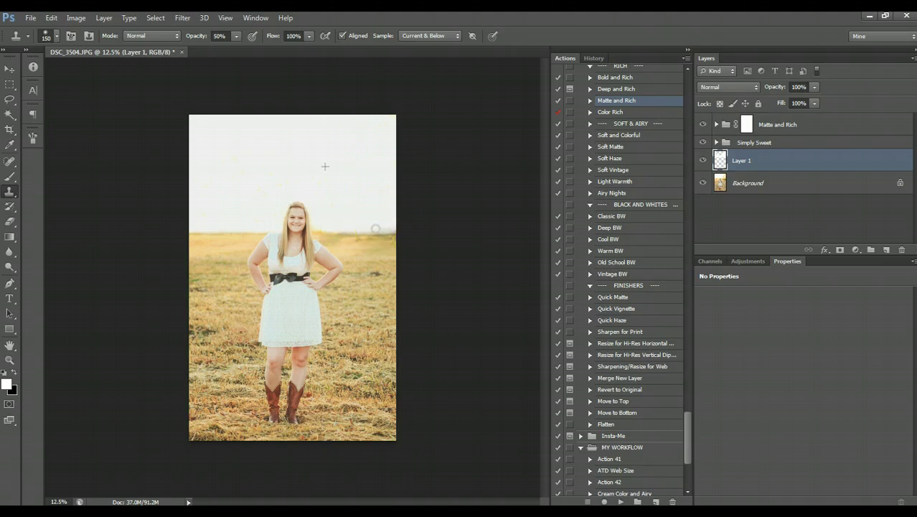
pyautogui.click(314, 227)
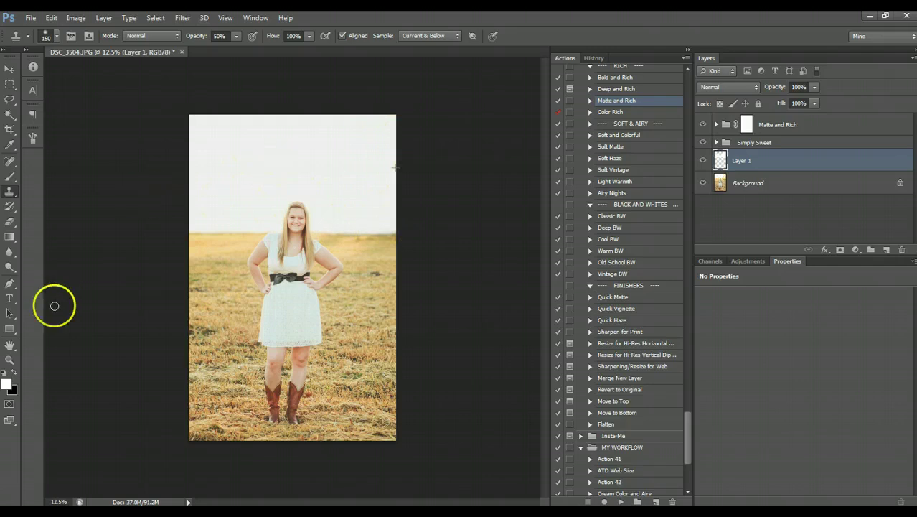
# Examine the cloned sky and the edges around the woman's head up close for leftover marks.
pyautogui.click(10, 359)
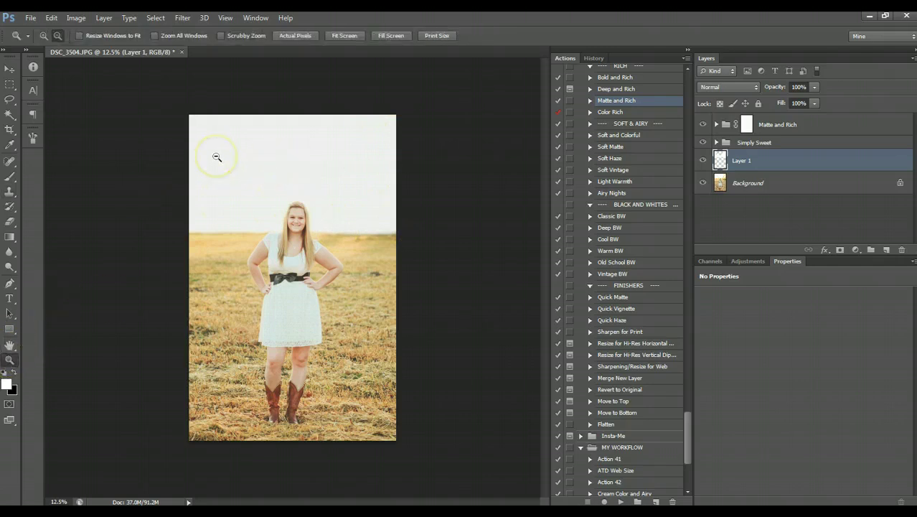
pyautogui.click(361, 277)
pyautogui.click(43, 35)
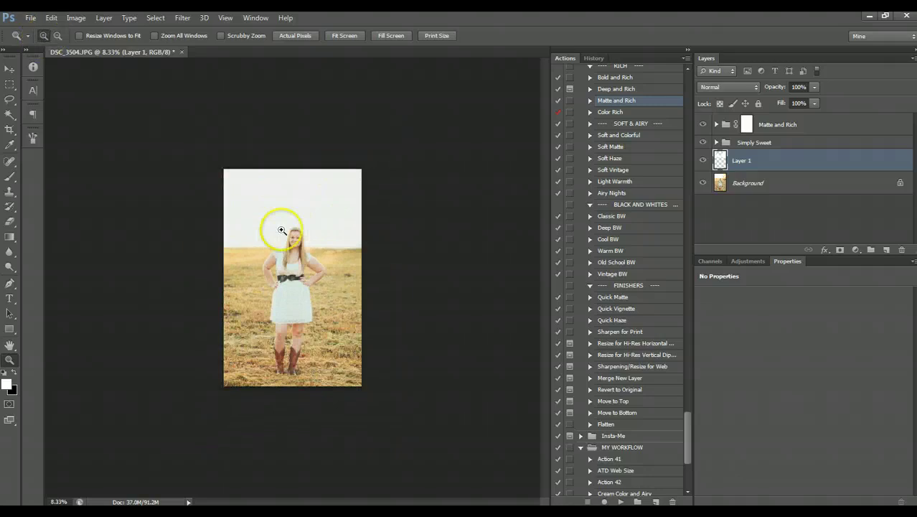
pyautogui.moveTo(264, 215); pyautogui.dragTo(321, 281)
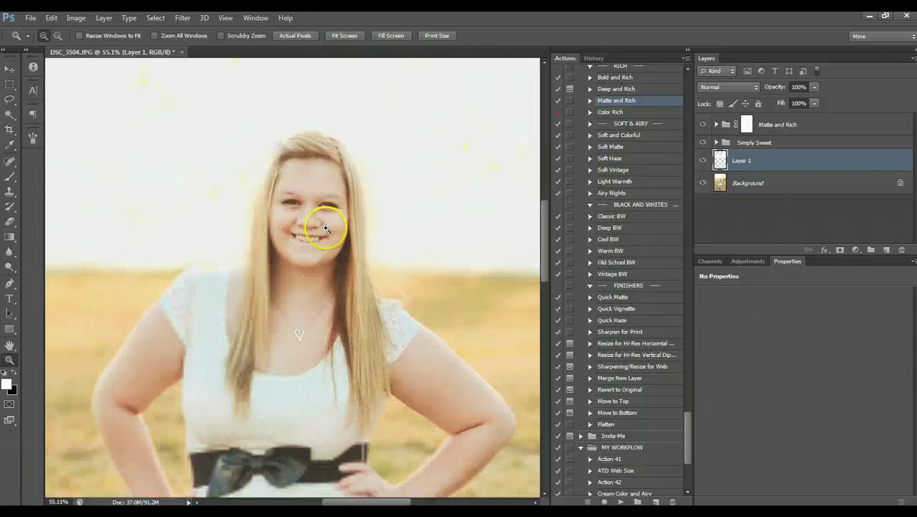
pyautogui.scroll(3, 351, 286)
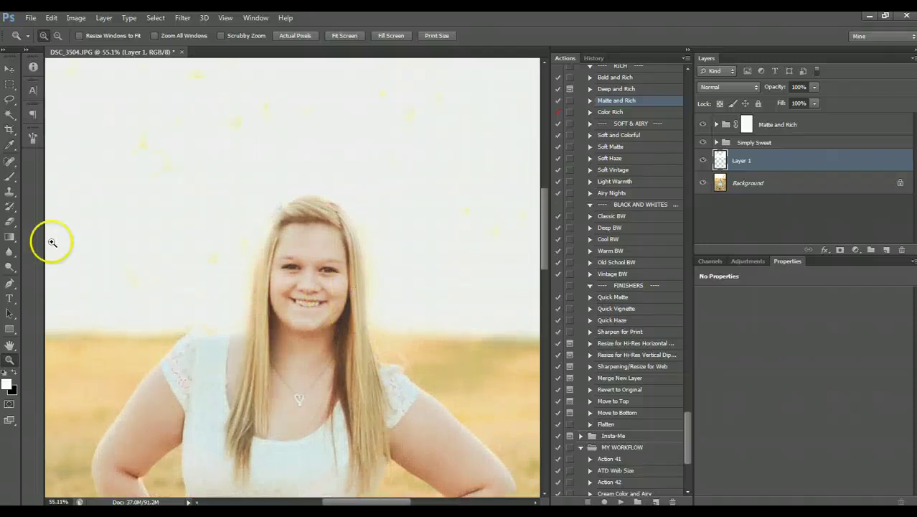
pyautogui.scroll(3, 137, 251)
pyautogui.scroll(1, 138, 251)
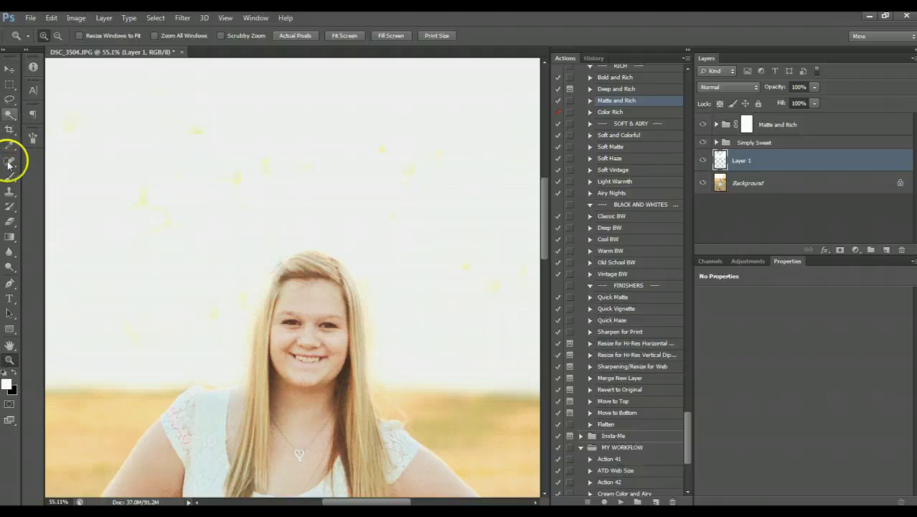
pyautogui.click(58, 35)
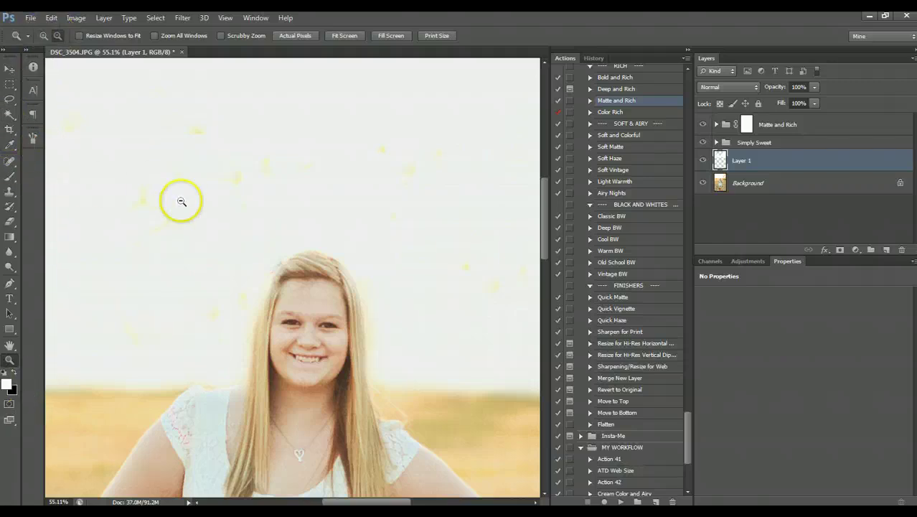
pyautogui.click(182, 201)
pyautogui.click(246, 186)
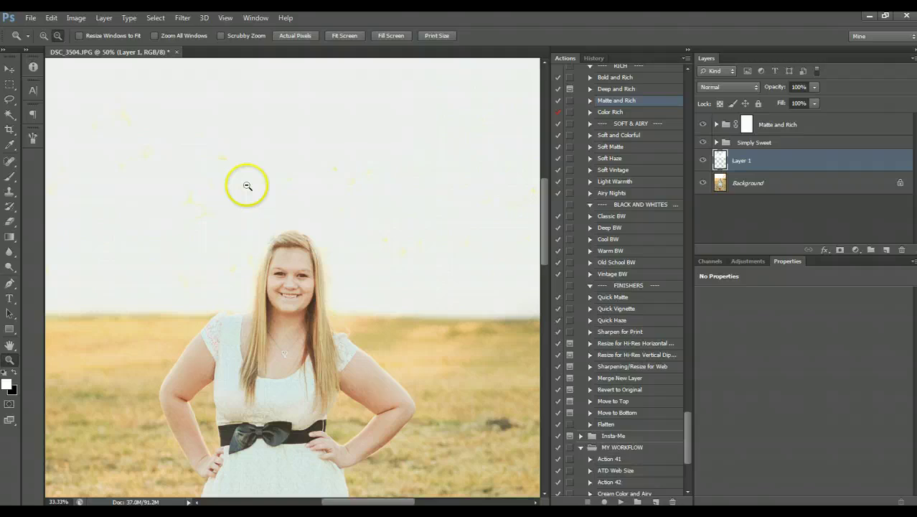
pyautogui.click(186, 151)
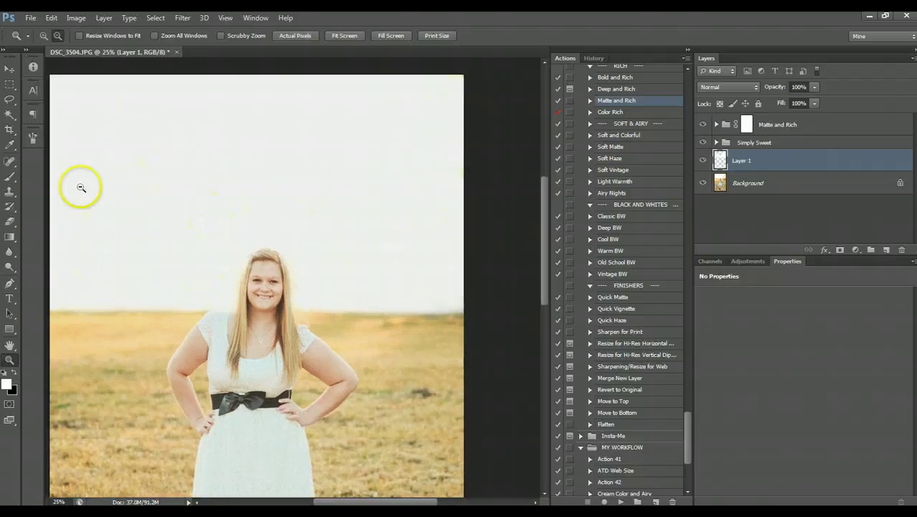
# Compare the photo before and after the cloned sky by toggling the visibility of Layer 1.
pyautogui.click(10, 177)
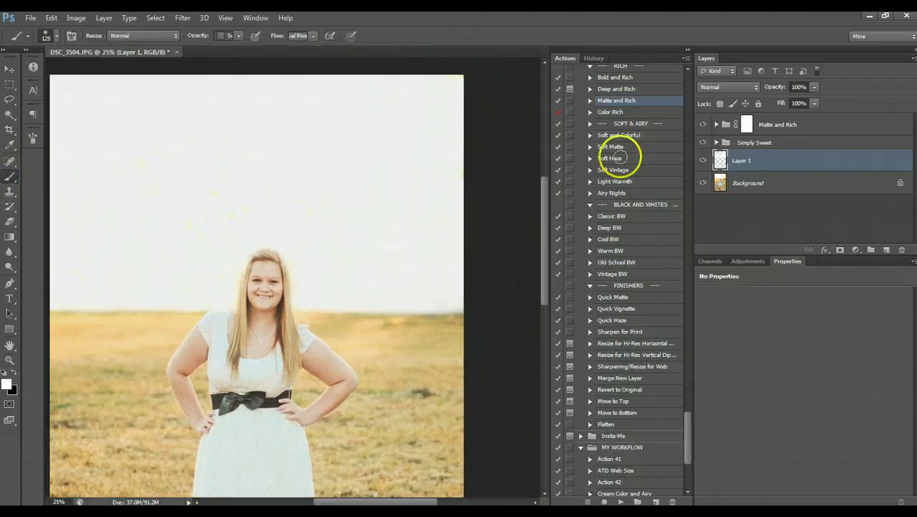
pyautogui.click(706, 163)
pyautogui.click(705, 162)
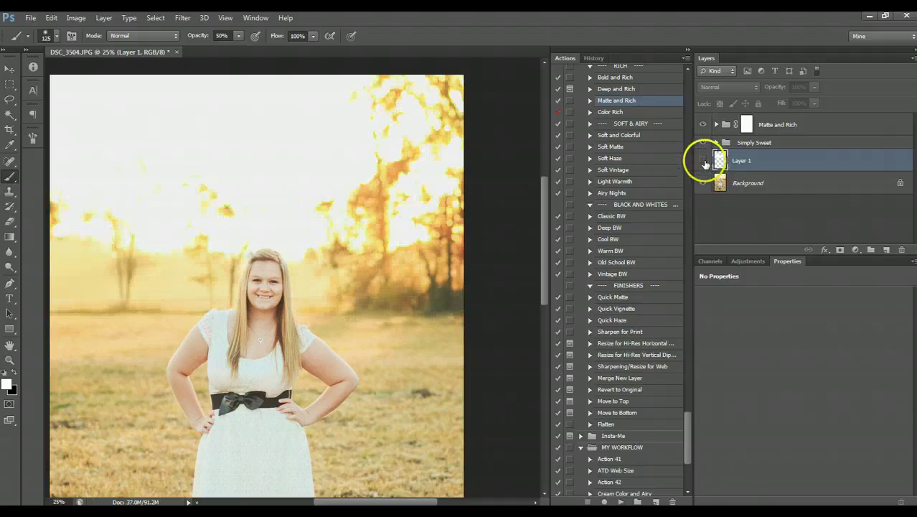
pyautogui.click(705, 162)
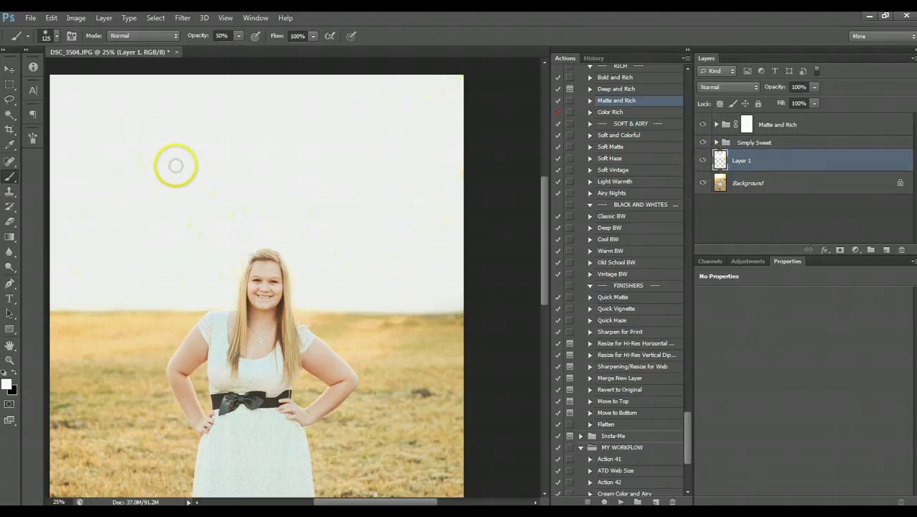
# Clone clean white sky over the yellow specks left of and above the woman's head with a size 150 Clone Stamp at 50% opacity.
pyautogui.press('alt')
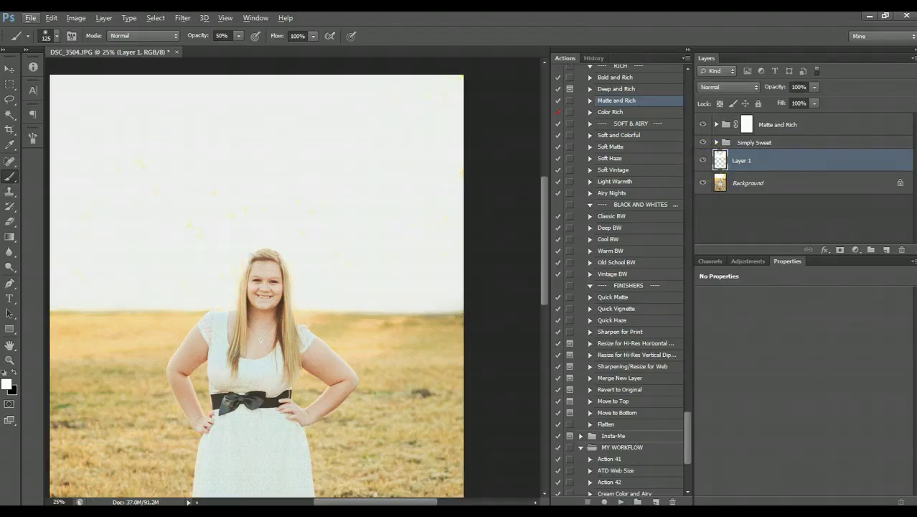
pyautogui.click(10, 190)
pyautogui.keyDown('alt'); pyautogui.click(175, 154); pyautogui.keyUp('alt')
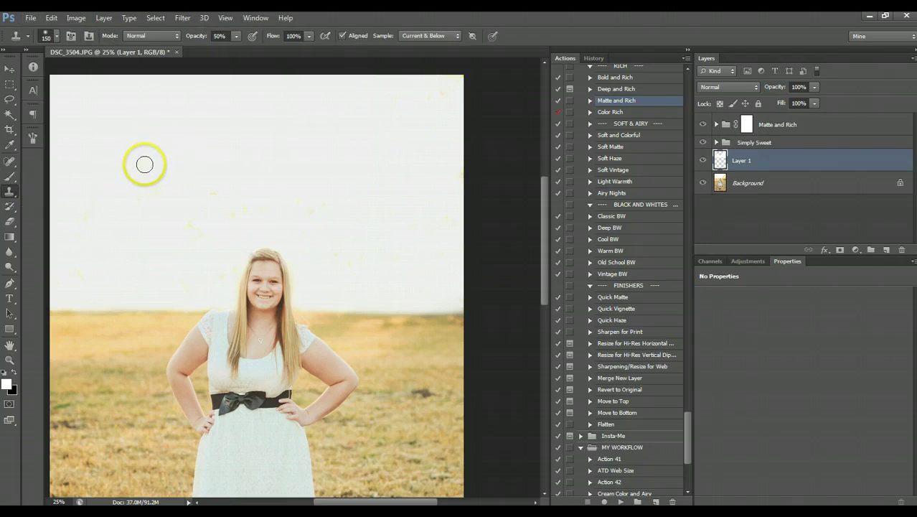
pyautogui.click(147, 171)
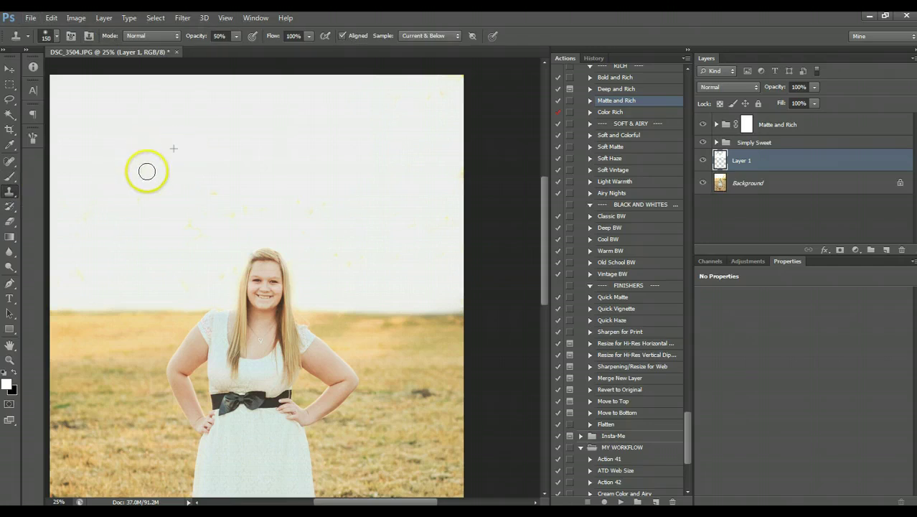
pyautogui.keyDown('alt'); pyautogui.click(156, 135); pyautogui.keyUp('alt')
pyautogui.click(190, 228)
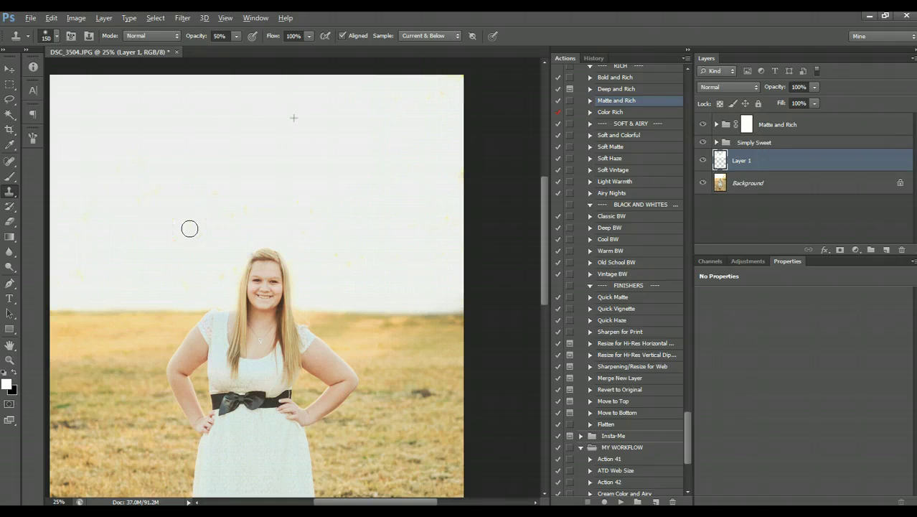
pyautogui.click(152, 209)
pyautogui.keyDown('alt'); pyautogui.click(152, 207); pyautogui.keyUp('alt')
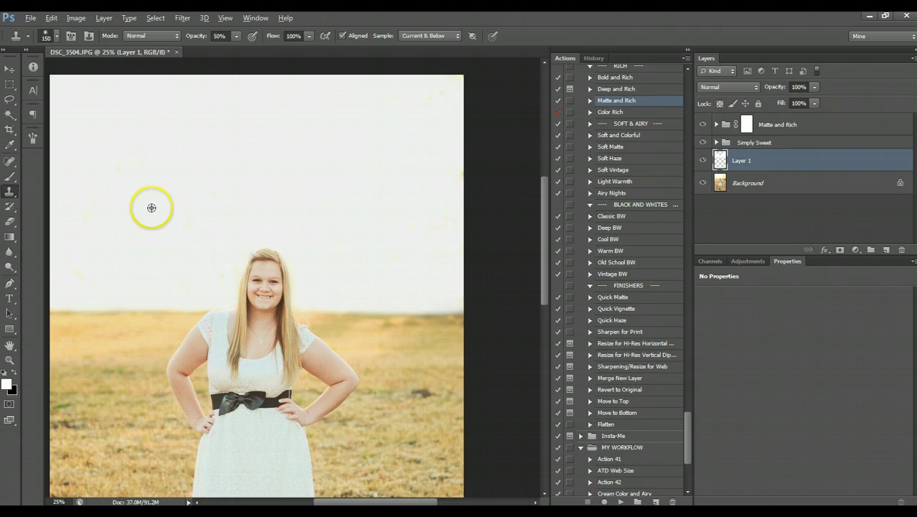
pyautogui.moveTo(214, 270); pyautogui.dragTo(233, 267)
pyautogui.keyDown('alt'); pyautogui.click(201, 188); pyautogui.keyUp('alt')
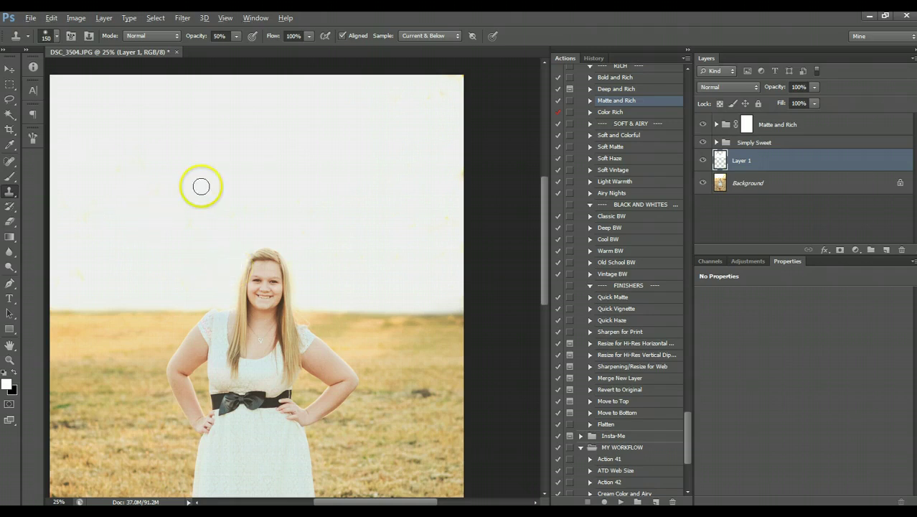
pyautogui.click(155, 201)
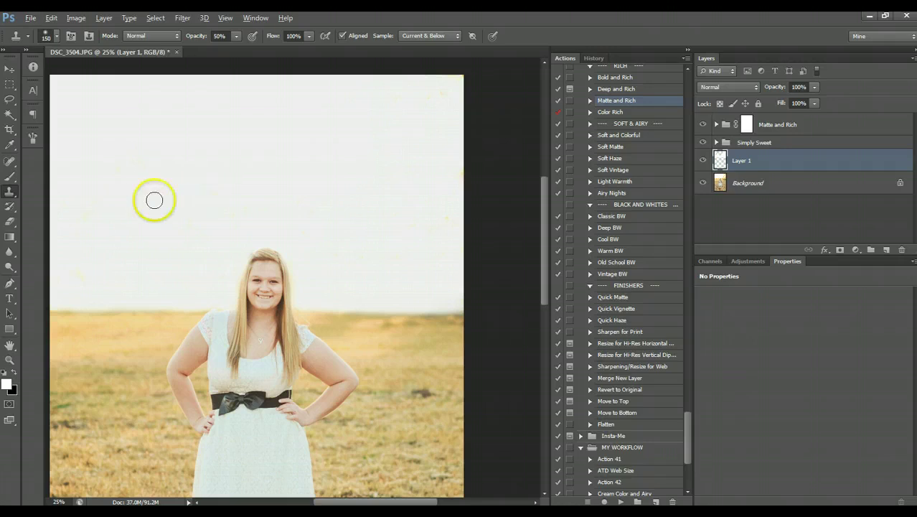
pyautogui.click(155, 200)
# Clone clean sky over the leftover specks in the photo's upper right corner and along its right edge.
pyautogui.keyDown('alt'); pyautogui.click(393, 176); pyautogui.keyUp('alt')
pyautogui.click(430, 97)
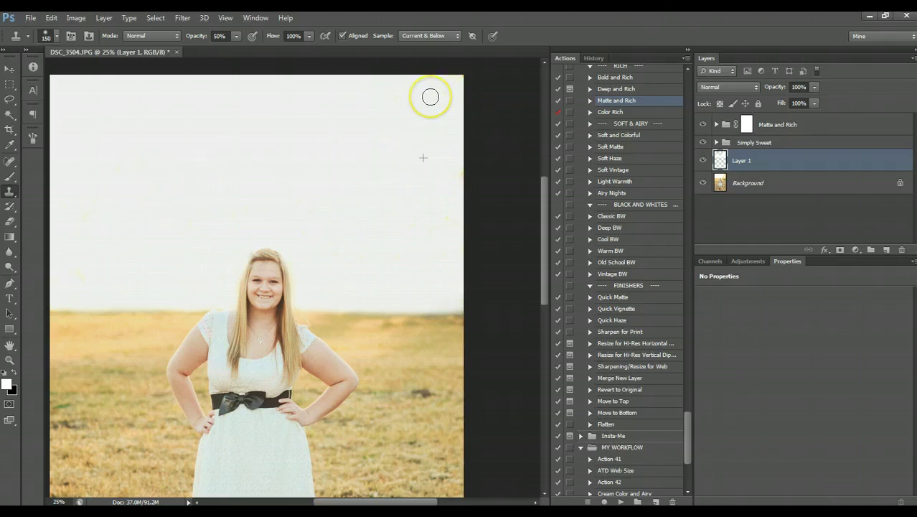
pyautogui.moveTo(430, 97)
pyautogui.mouseDown()
pyautogui.moveTo(373, 105)
pyautogui.moveTo(368, 126)
pyautogui.moveTo(418, 140)
pyautogui.moveTo(447, 169)
pyautogui.mouseUp()
pyautogui.keyDown('alt'); pyautogui.click(368, 127); pyautogui.keyUp('alt')
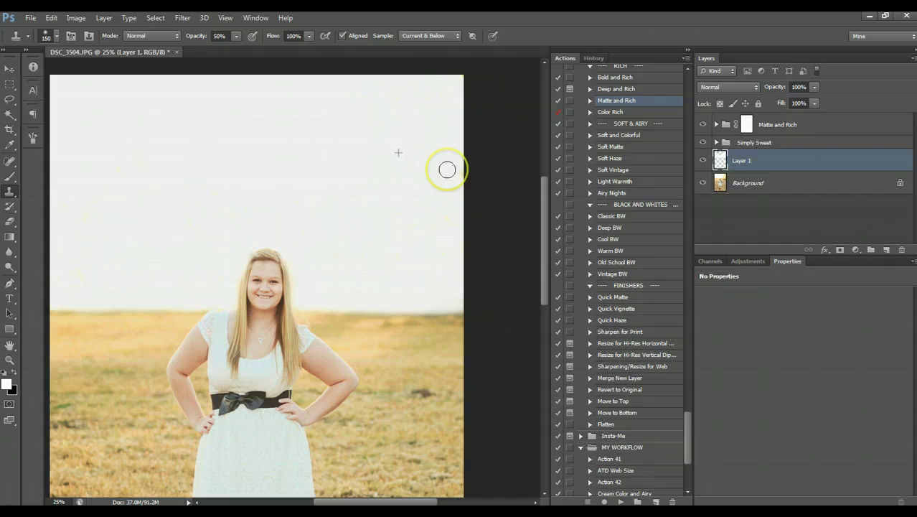
# Select the white sky with the Magic Wand at tolerance 40, sampling all layers.
pyautogui.click(9, 359)
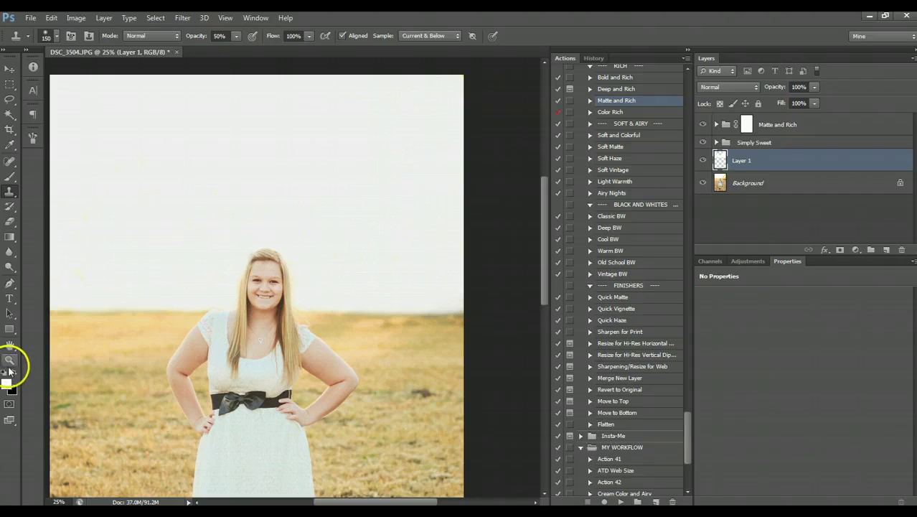
pyautogui.click(350, 37)
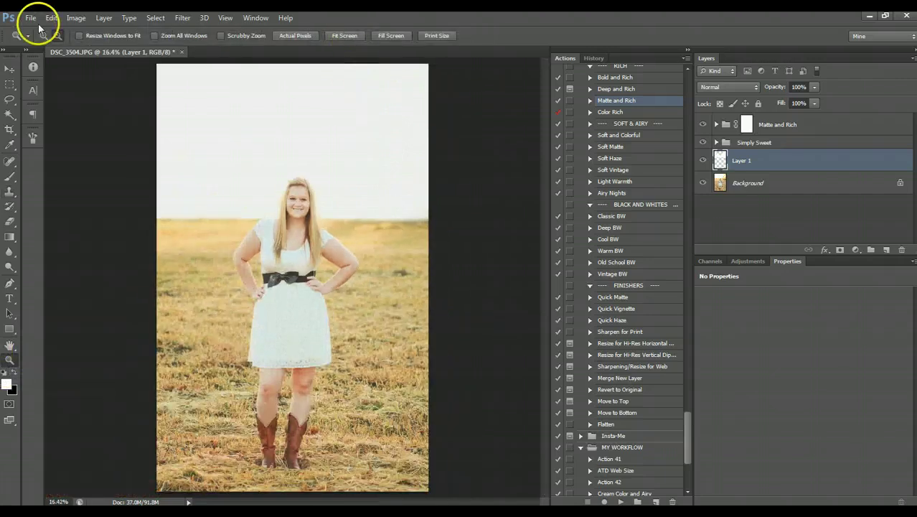
pyautogui.click(58, 35)
pyautogui.click(202, 145)
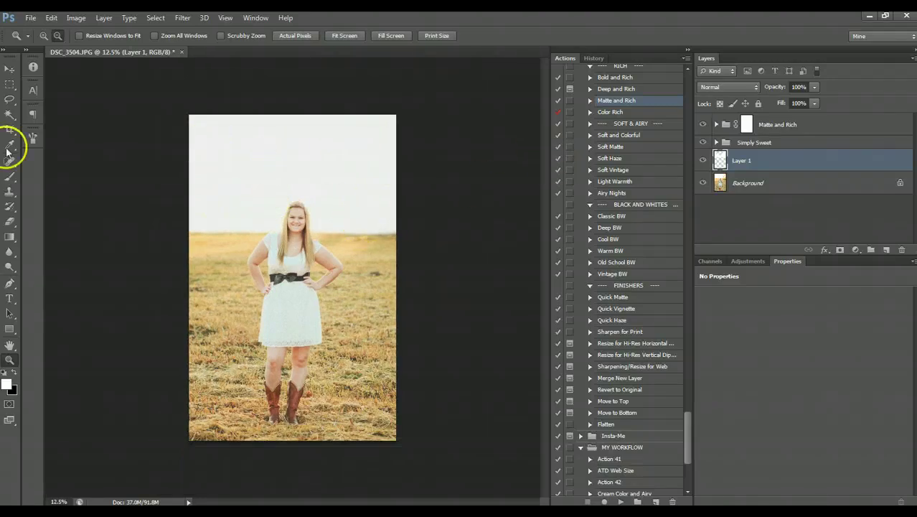
pyautogui.click(9, 99)
pyautogui.click(11, 115)
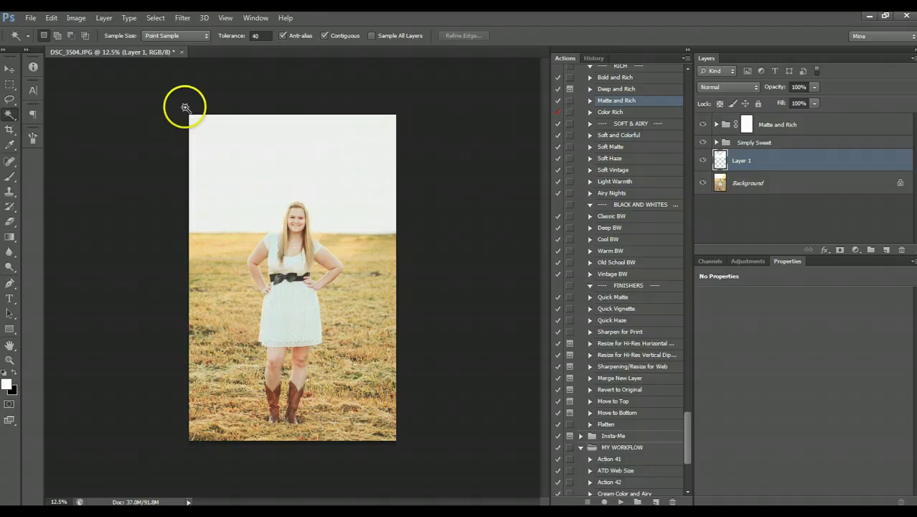
pyautogui.click(372, 36)
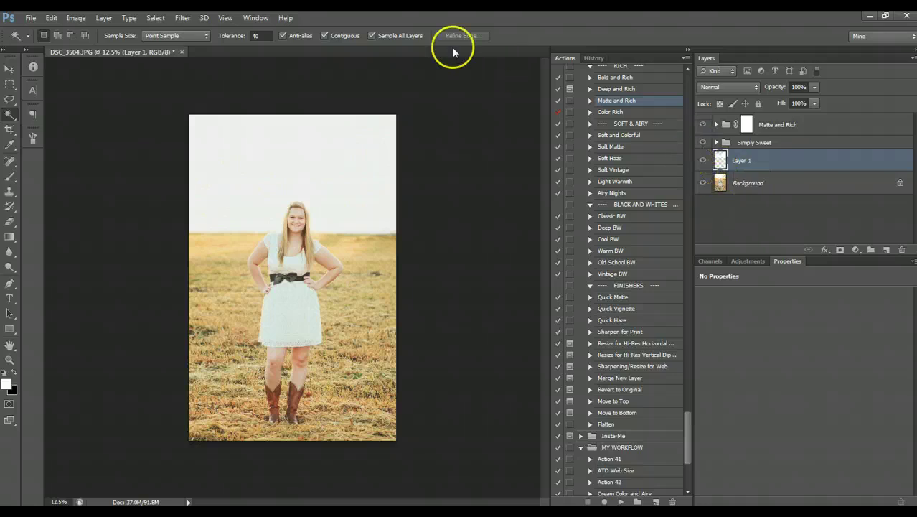
pyautogui.click(286, 165)
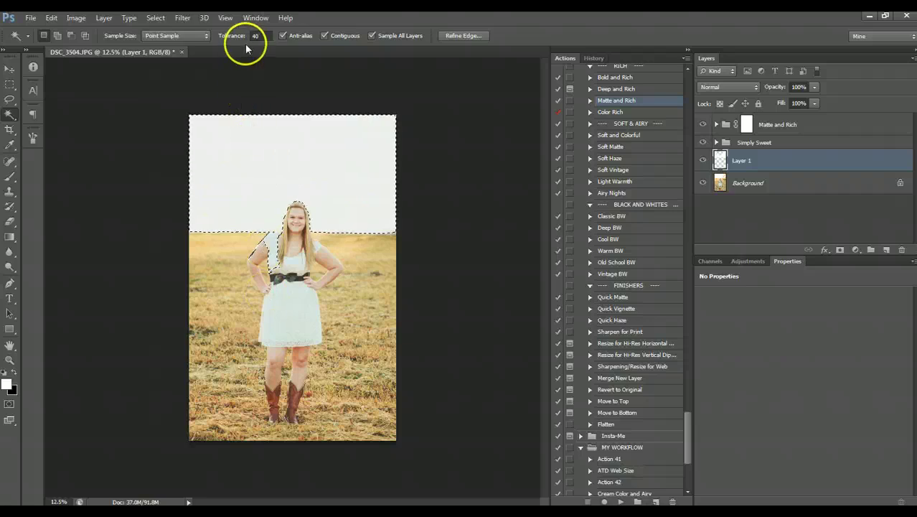
pyautogui.keyDown('shift'); pyautogui.click(271, 237); pyautogui.keyUp('shift')
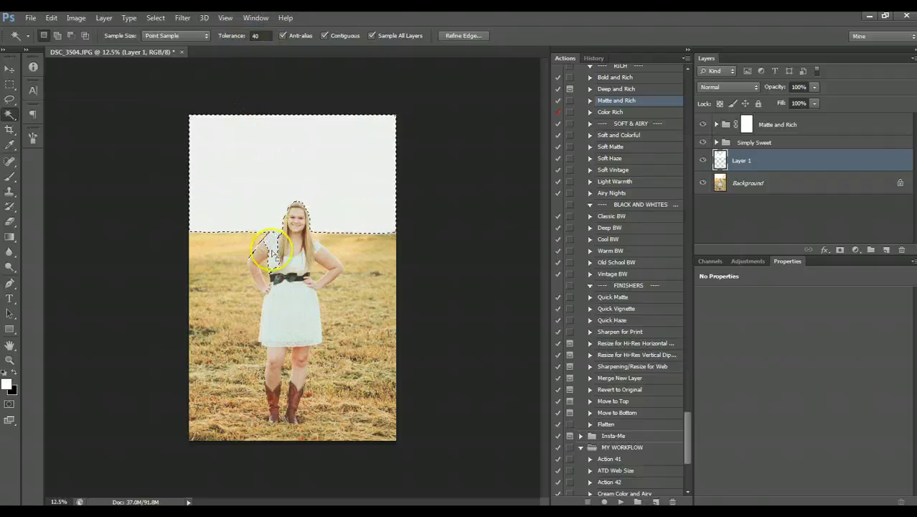
pyautogui.keyDown('shift'); pyautogui.click(274, 268); pyautogui.keyUp('shift')
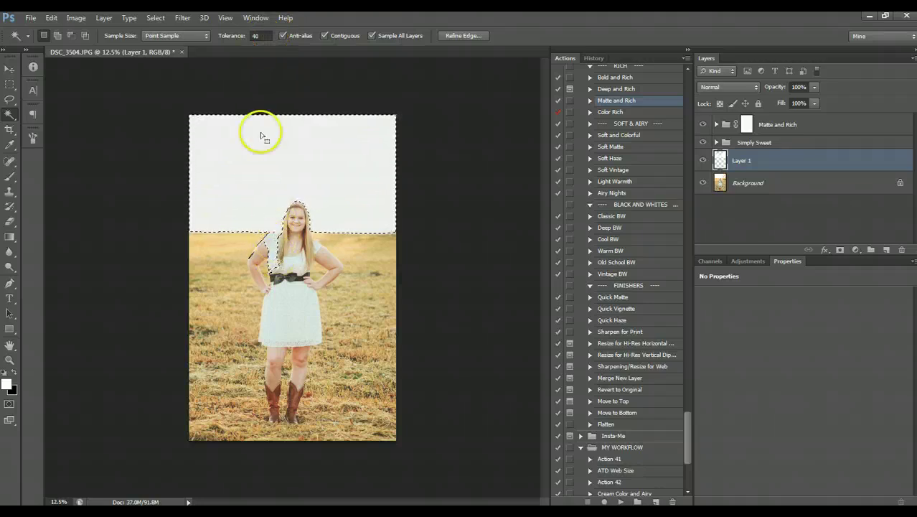
# Reselect the white sky with the Magic Wand at tolerance 30.
pyautogui.doubleClick(254, 36)
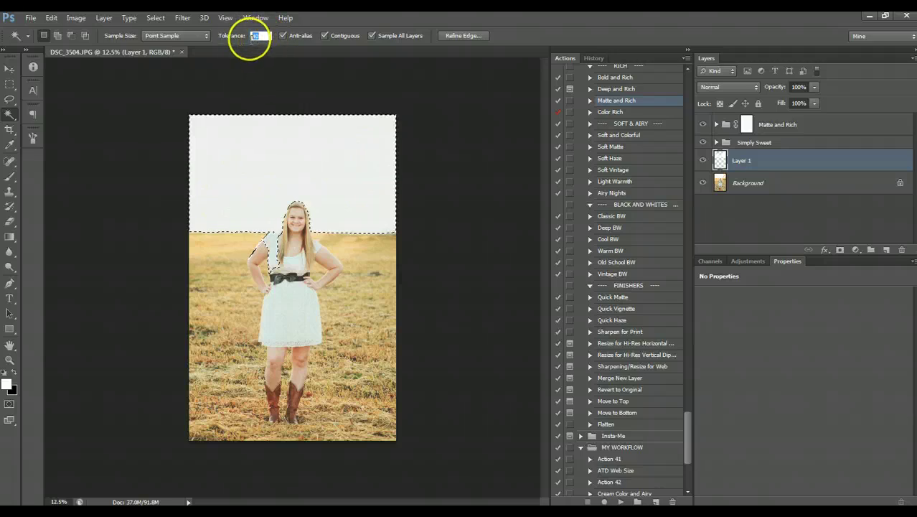
pyautogui.click(244, 168)
pyautogui.click(247, 169)
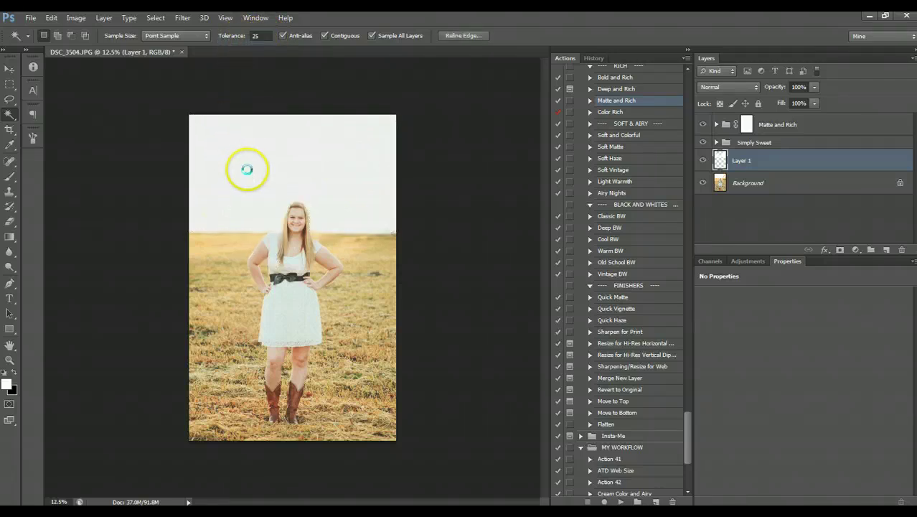
pyautogui.click(241, 36)
pyautogui.write('30')
pyautogui.click(244, 145)
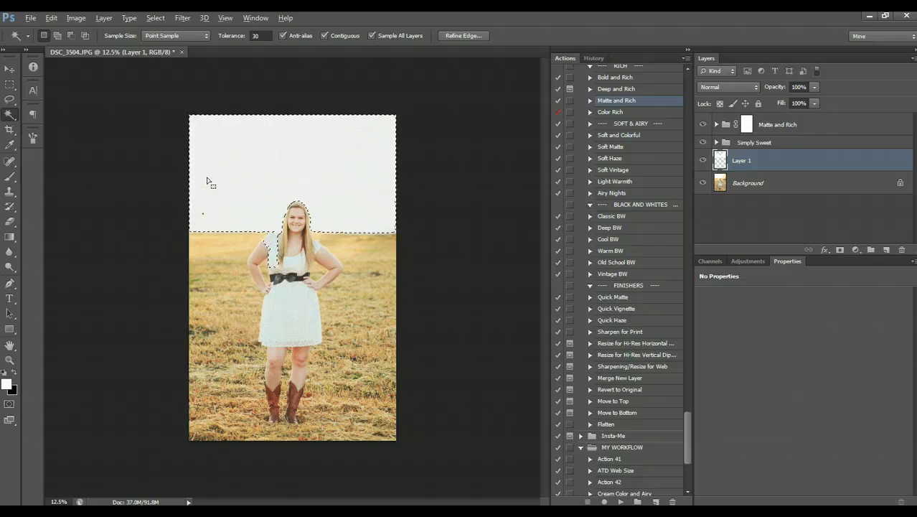
# Subtract the woman's dress and shoulder from the sky selection at tolerance 20, and add the missed spot in the left part of the sky.
pyautogui.press('alt')
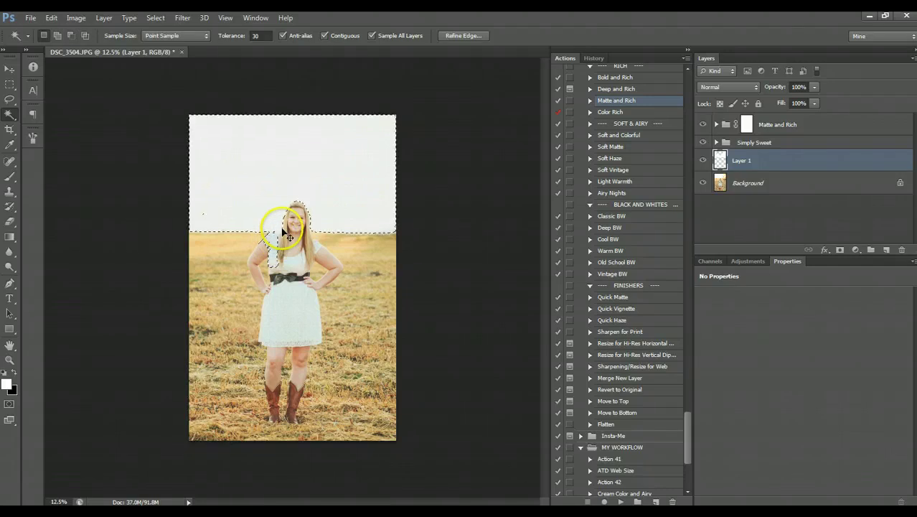
pyautogui.click(258, 35)
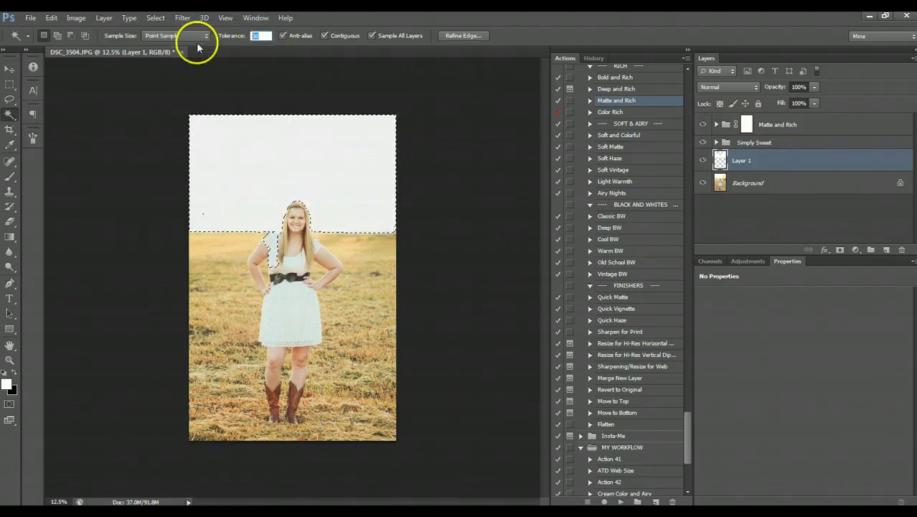
pyautogui.write('2')
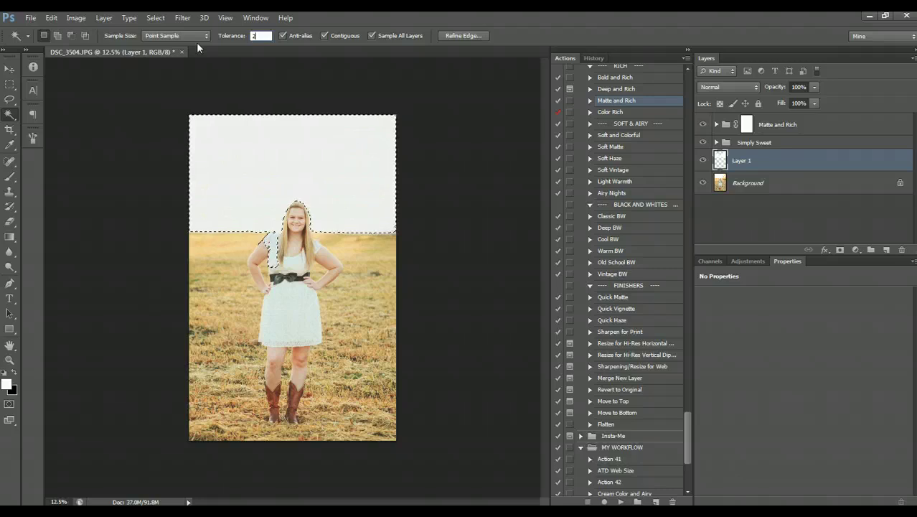
pyautogui.write('0')
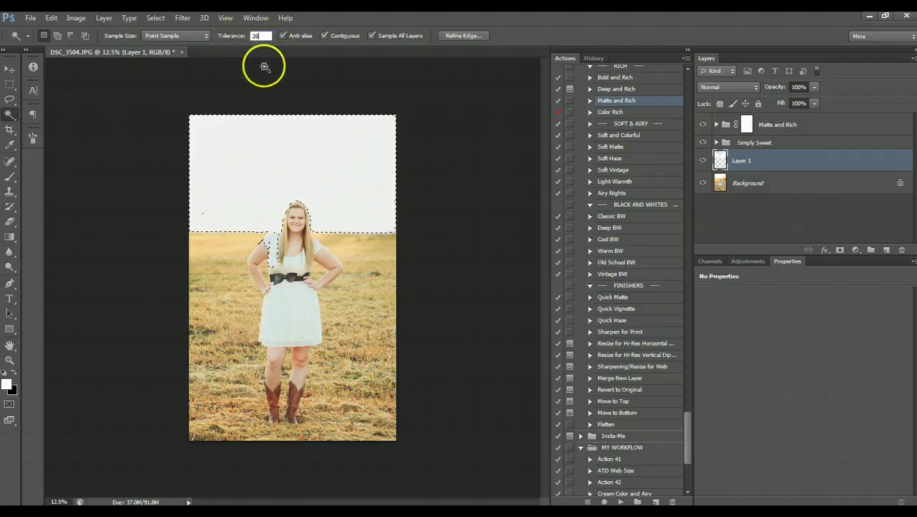
pyautogui.press('alt')
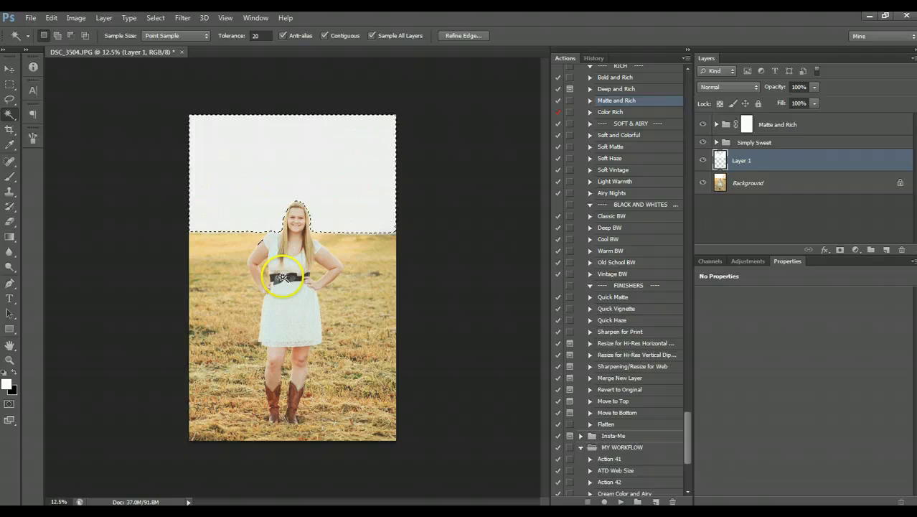
pyautogui.press('alt')
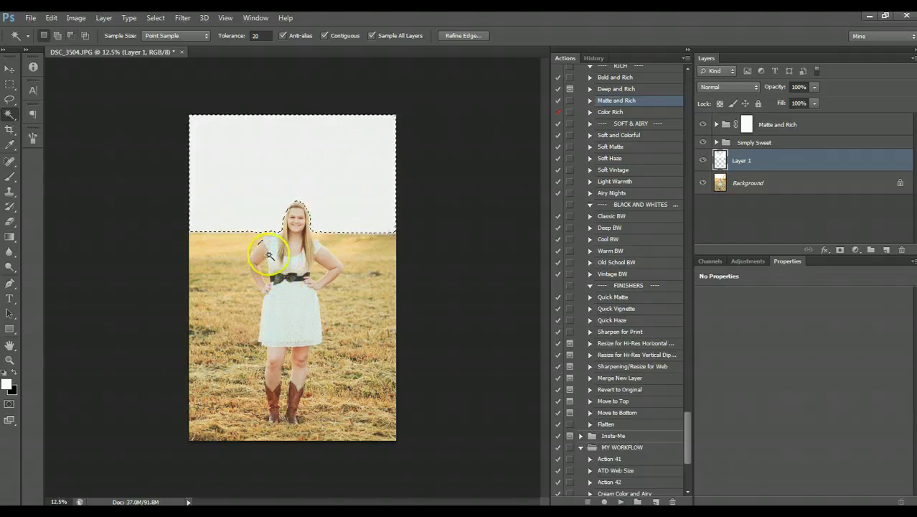
pyautogui.press('alt')
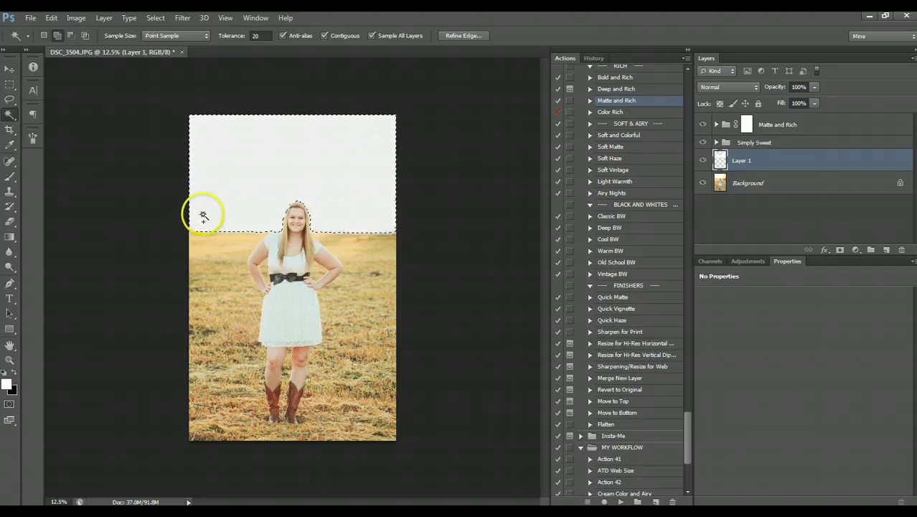
pyautogui.press('shift')
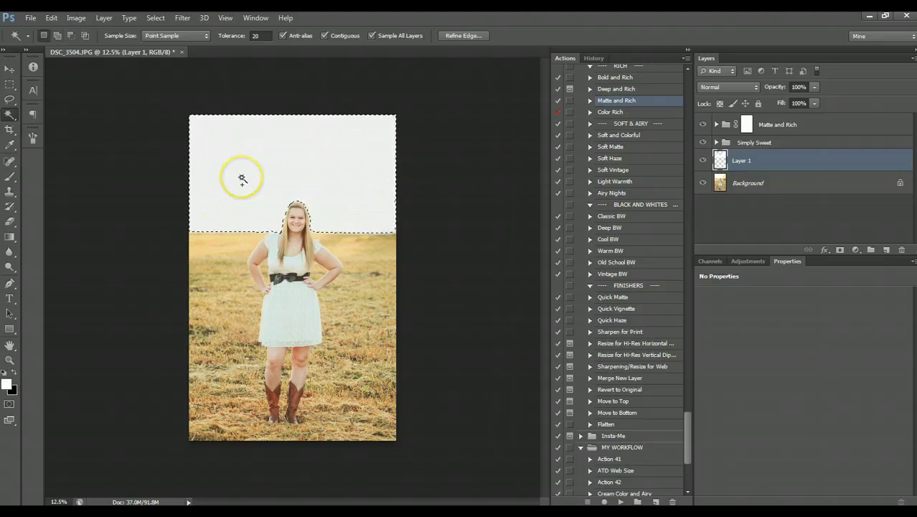
pyautogui.press('alt')
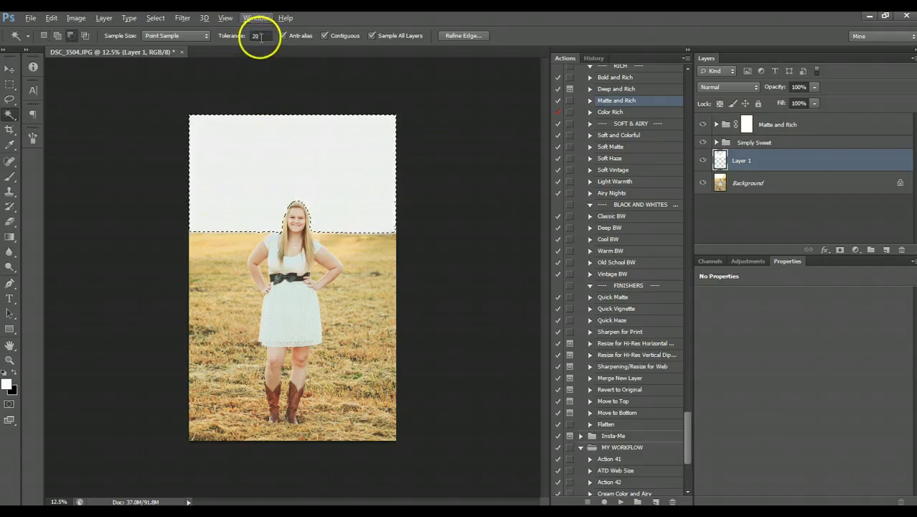
pyautogui.press('alt')
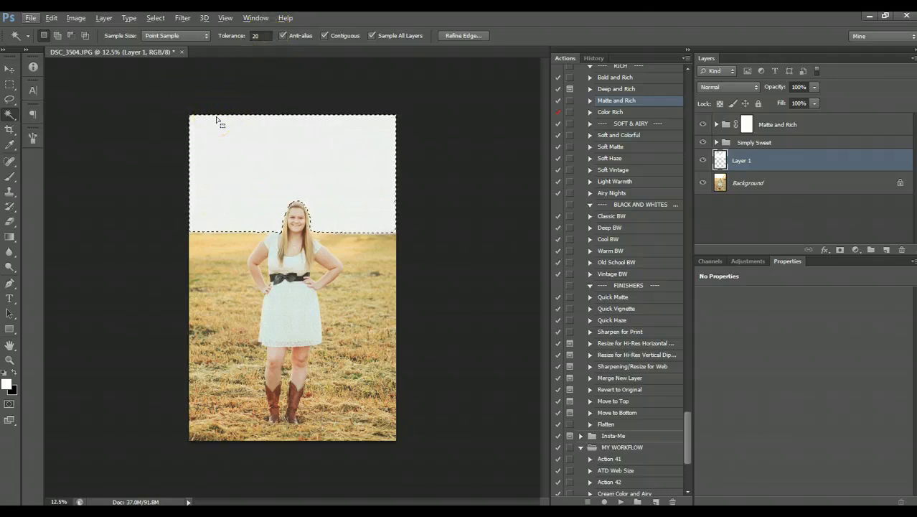
pyautogui.click(153, 317)
pyautogui.click(149, 319)
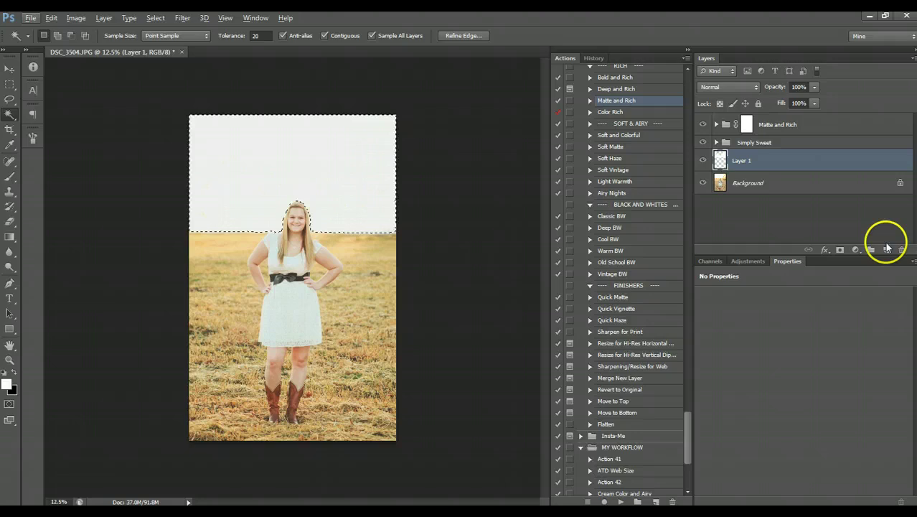
# Add a new empty layer directly above Layer 1, keeping the sky selection active.
pyautogui.click(886, 250)
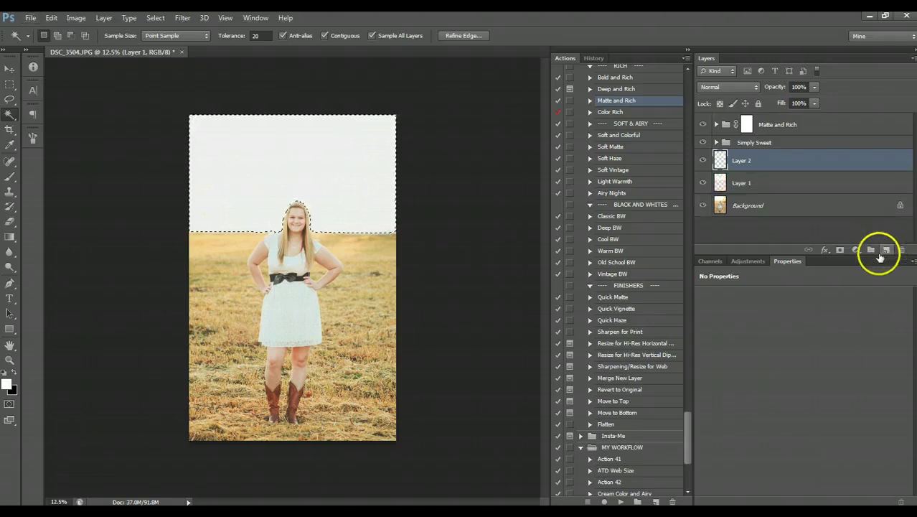
# Mask Layer 2 to the selected sky area and make the layer's content active instead of its mask.
pyautogui.click(839, 251)
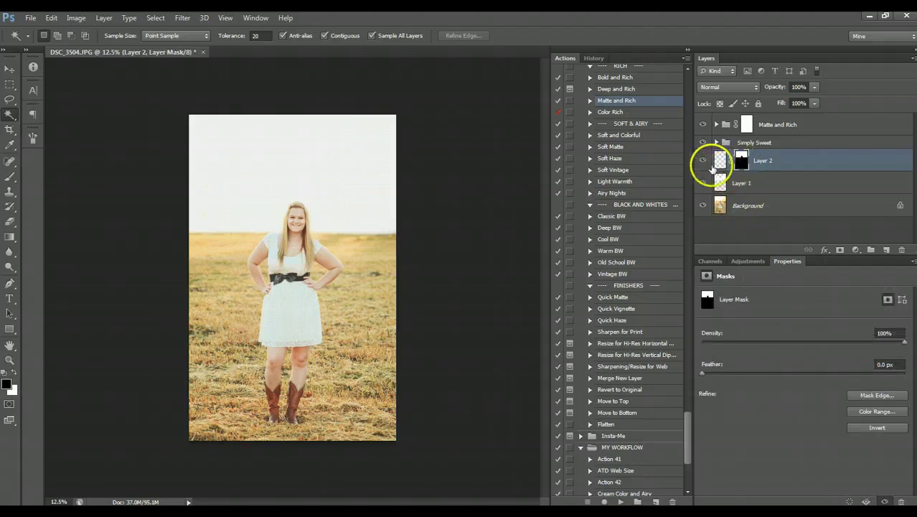
pyautogui.moveTo(748, 162); pyautogui.dragTo(747, 158)
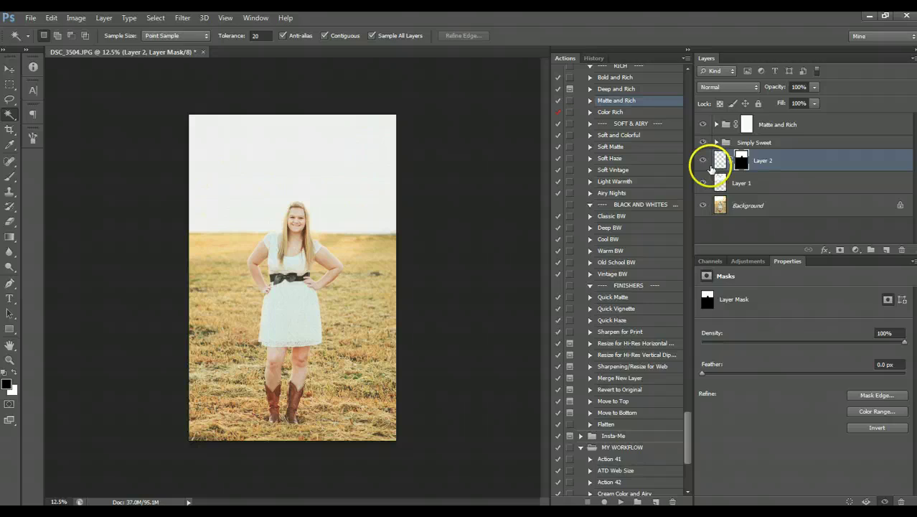
pyautogui.click(715, 163)
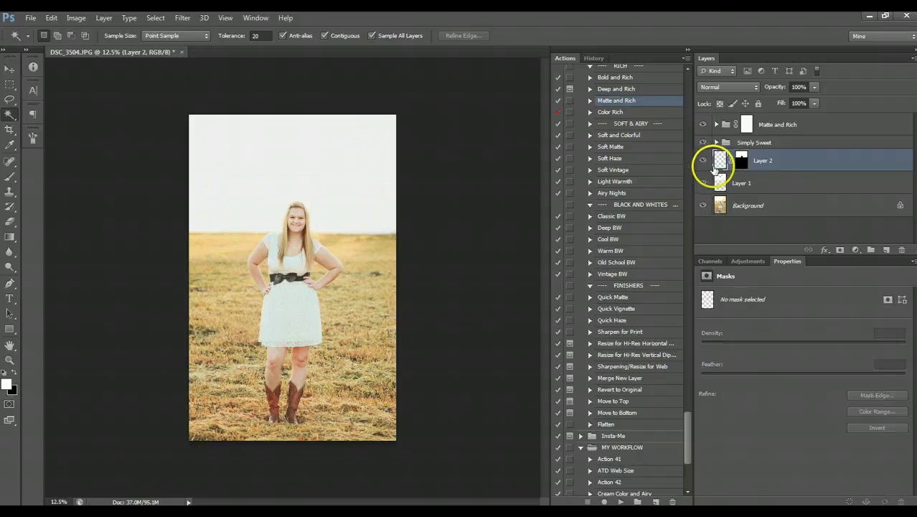
# Place the SKY OVERLAY 32 image from the SKY OVERLAYS folder inside DSisk Shop's OVERLAYS folder into the portrait.
pyautogui.click(25, 17)
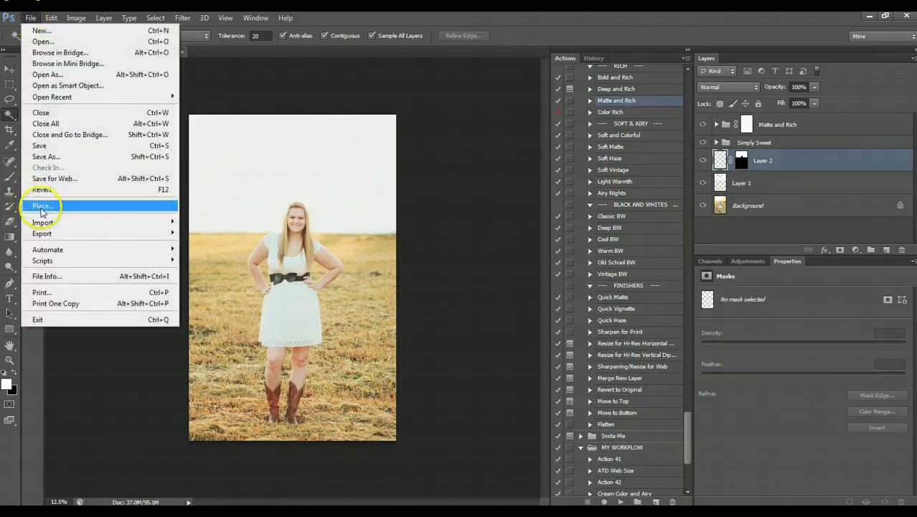
pyautogui.click(41, 207)
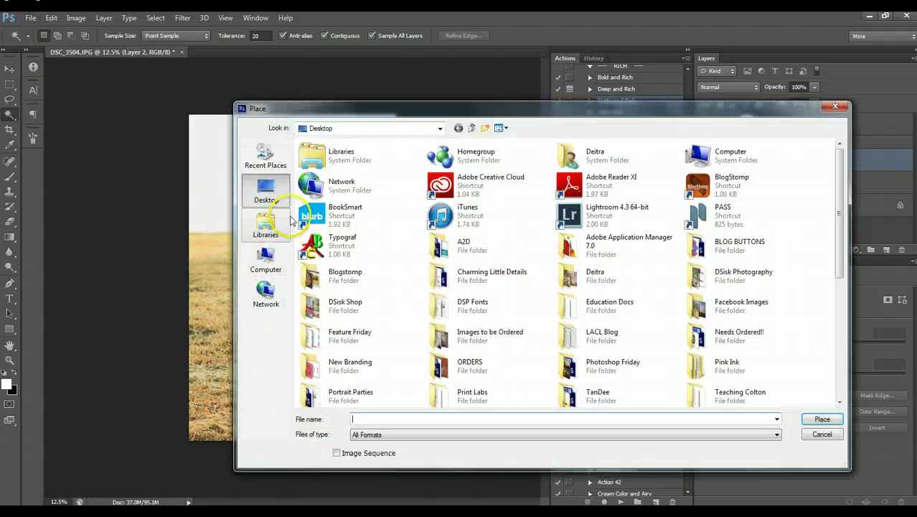
pyautogui.doubleClick(373, 303)
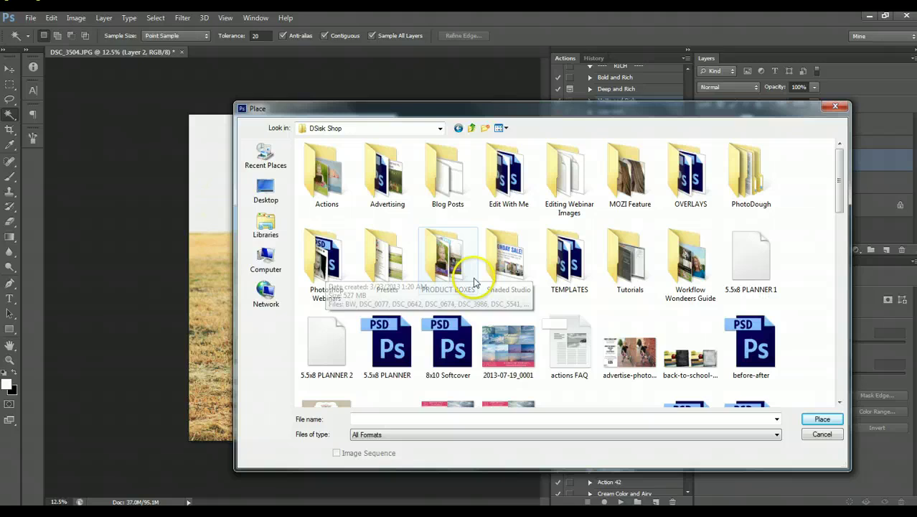
pyautogui.doubleClick(685, 178)
pyautogui.doubleClick(448, 183)
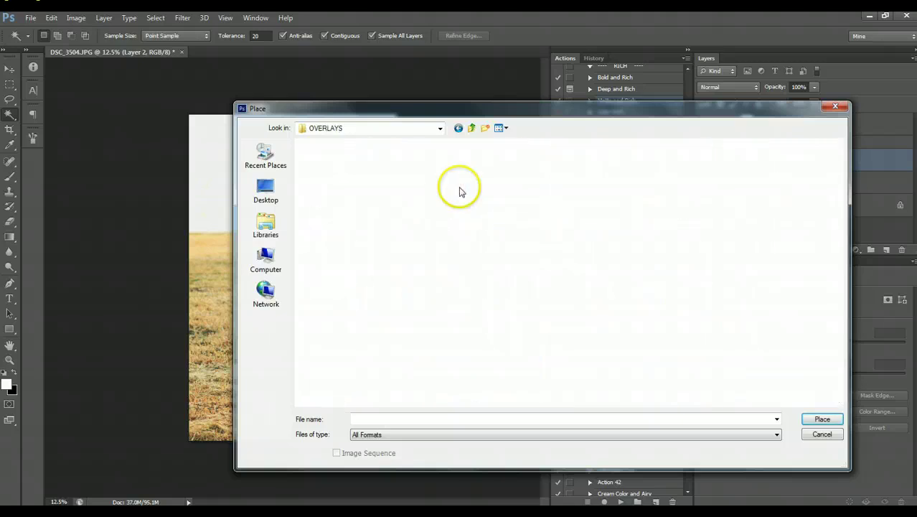
pyautogui.doubleClick(326, 176)
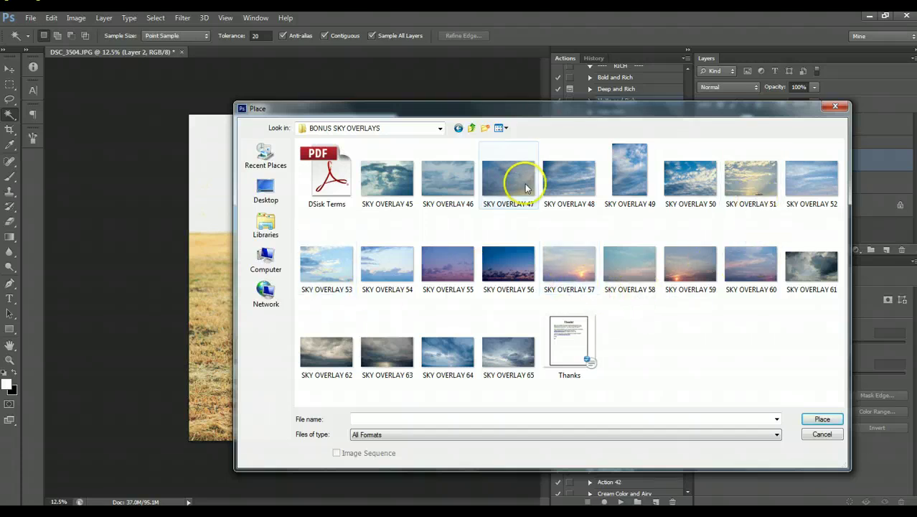
pyautogui.click(471, 129)
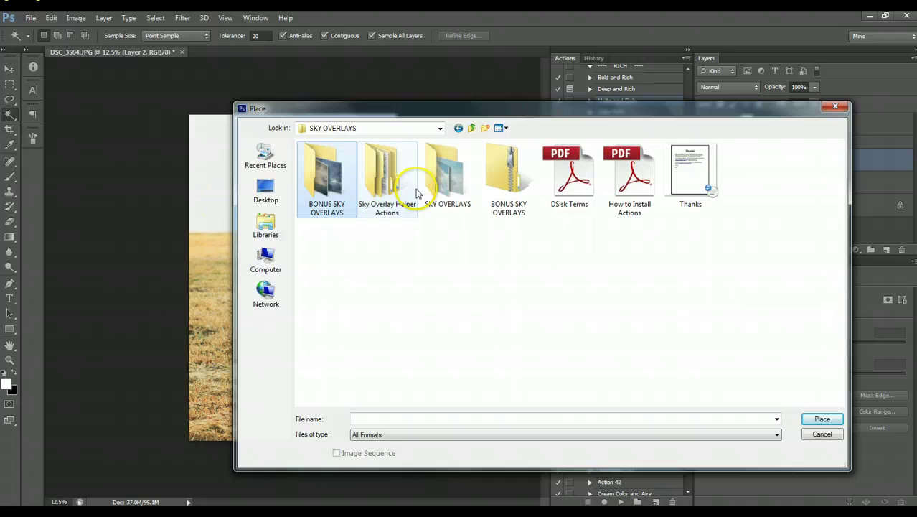
pyautogui.click(437, 188)
pyautogui.doubleClick(437, 188)
pyautogui.scroll(-3, 475, 300)
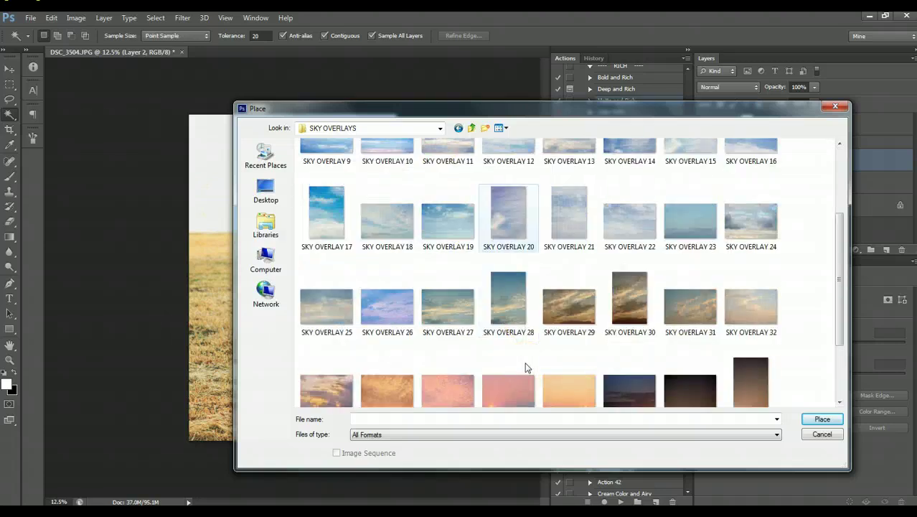
pyautogui.scroll(-2, 525, 365)
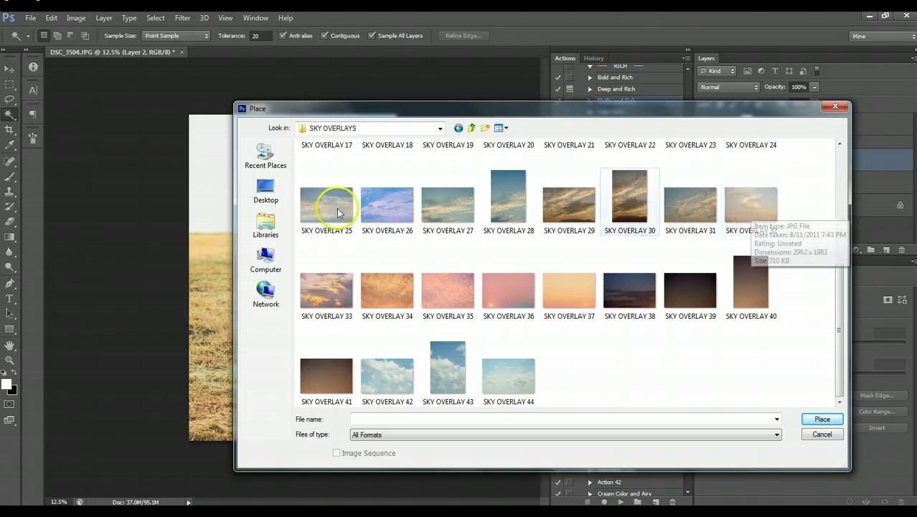
pyautogui.doubleClick(733, 216)
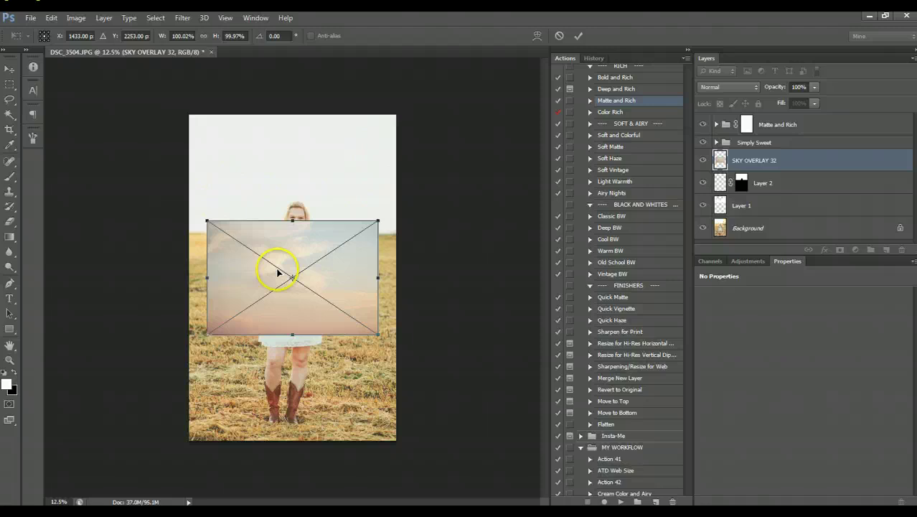
# Scale the placed sky image proportionally to 136.39% and position it over the whole sky, ending just below the horizon.
pyautogui.moveTo(278, 273); pyautogui.dragTo(260, 162)
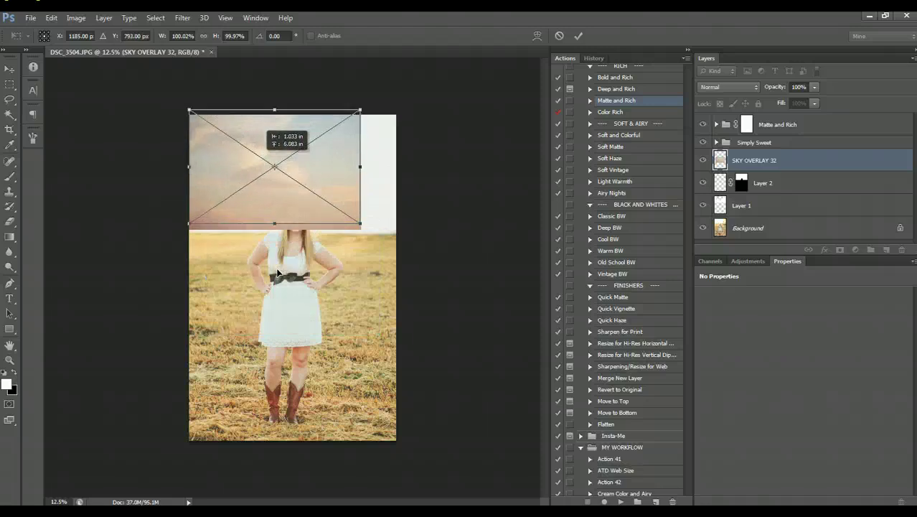
pyautogui.click(360, 224)
pyautogui.moveTo(360, 224); pyautogui.dragTo(422, 266)
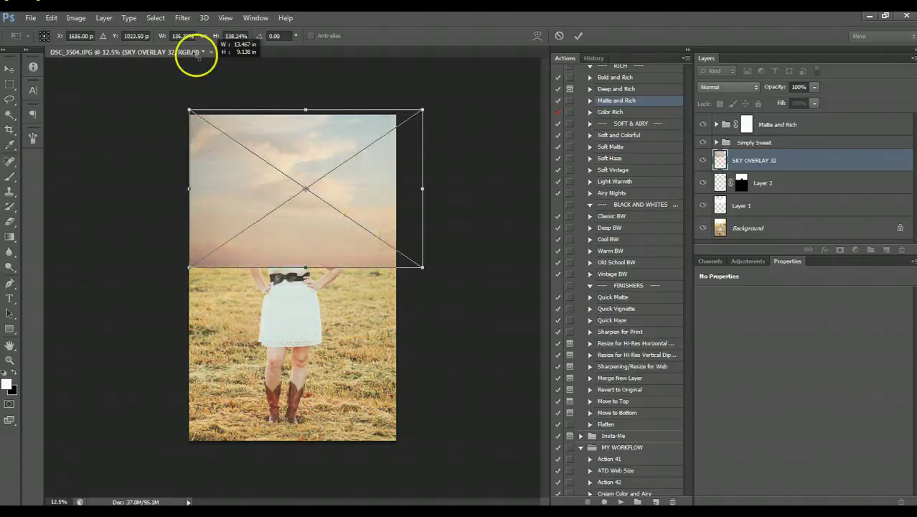
pyautogui.click(205, 36)
pyautogui.moveTo(344, 206); pyautogui.dragTo(329, 197)
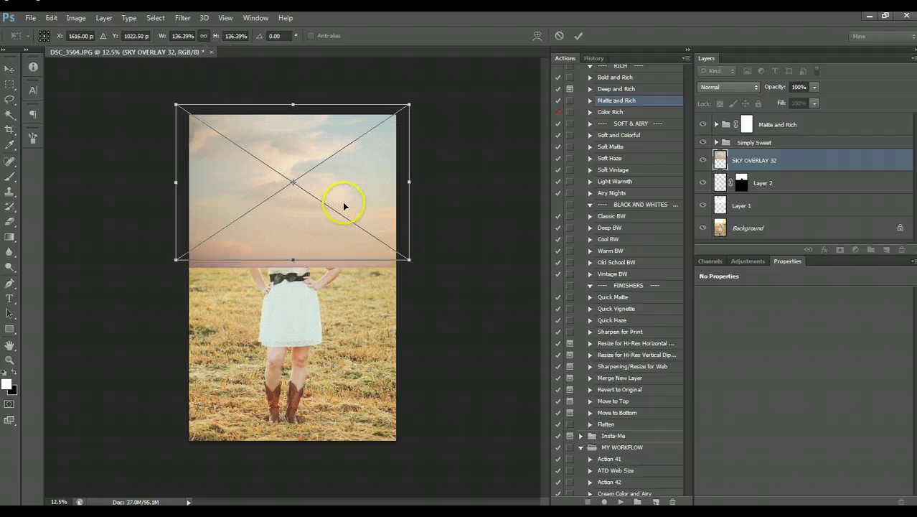
pyautogui.moveTo(388, 244); pyautogui.dragTo(369, 195)
pyautogui.press('w')
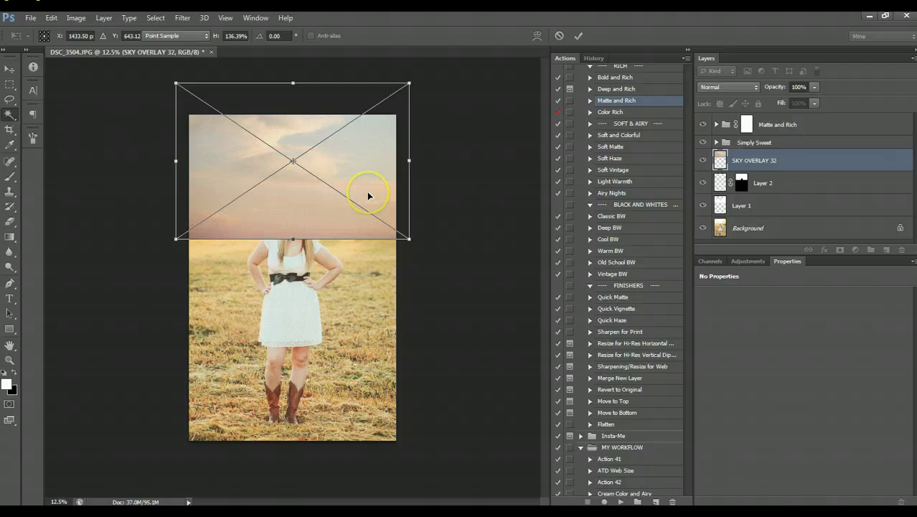
pyautogui.press('Return')
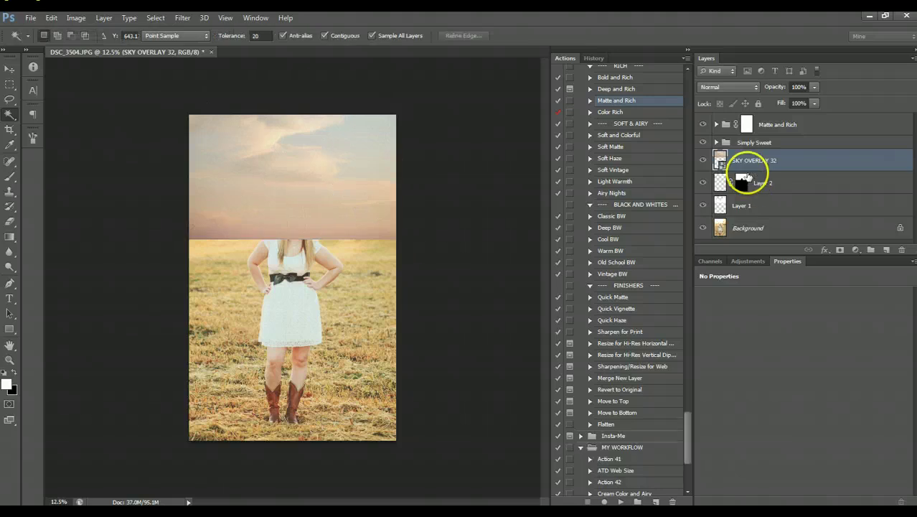
# Copy Layer 2's sky mask onto the SKY OVERLAY 32 layer, show that layer, and delete Layer 2.
pyautogui.click(704, 162)
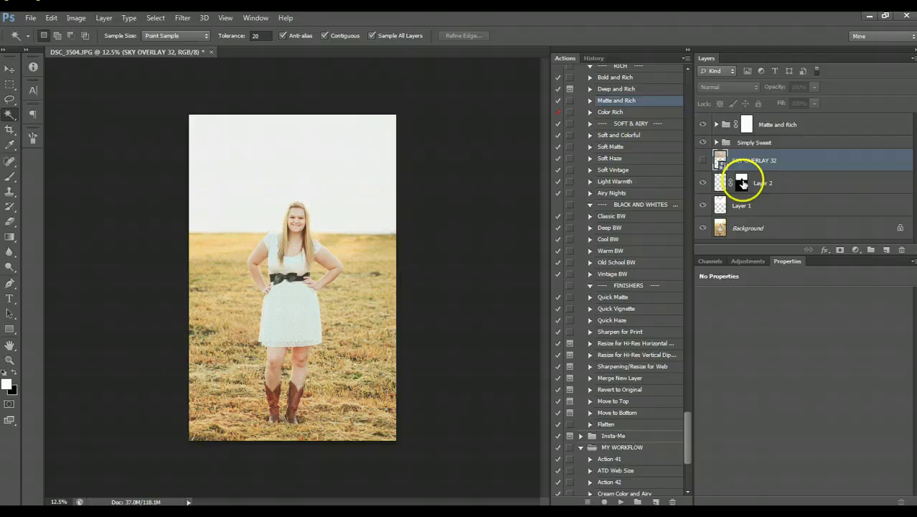
pyautogui.click(742, 184)
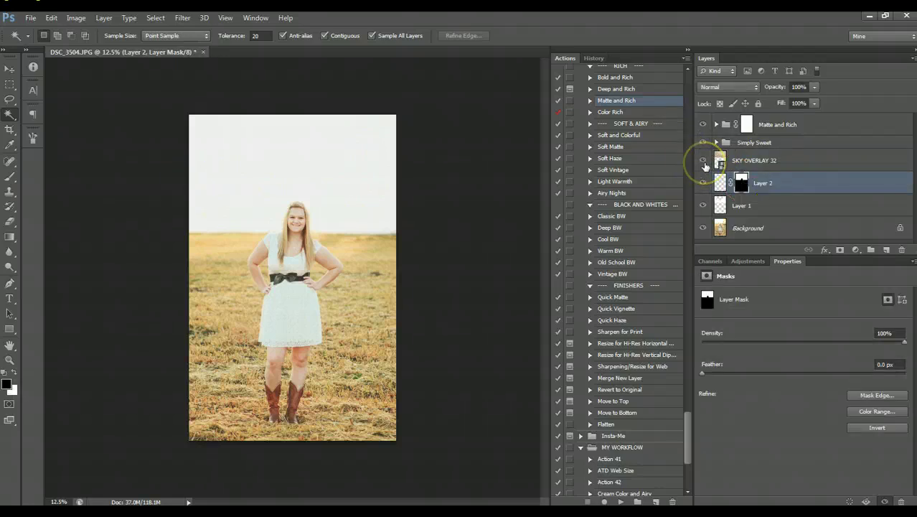
pyautogui.click(703, 160)
pyautogui.moveTo(742, 185); pyautogui.dragTo(752, 162)
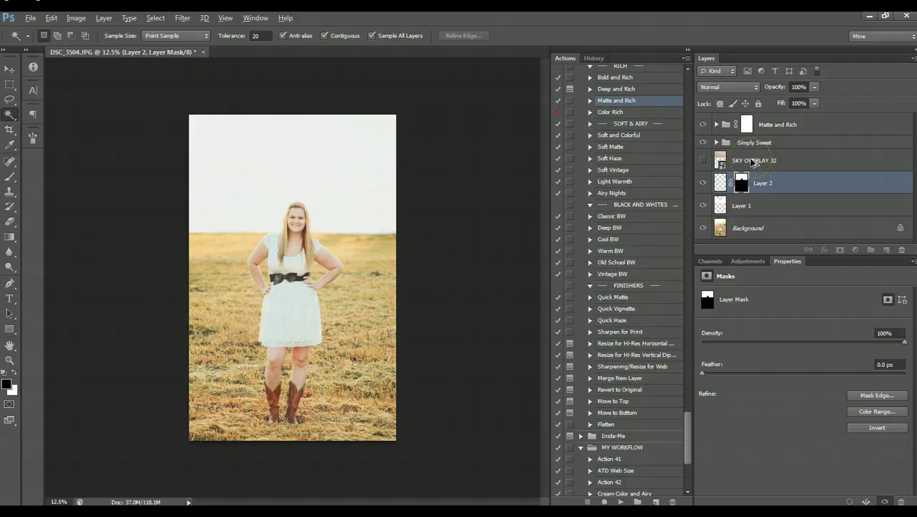
pyautogui.click(705, 162)
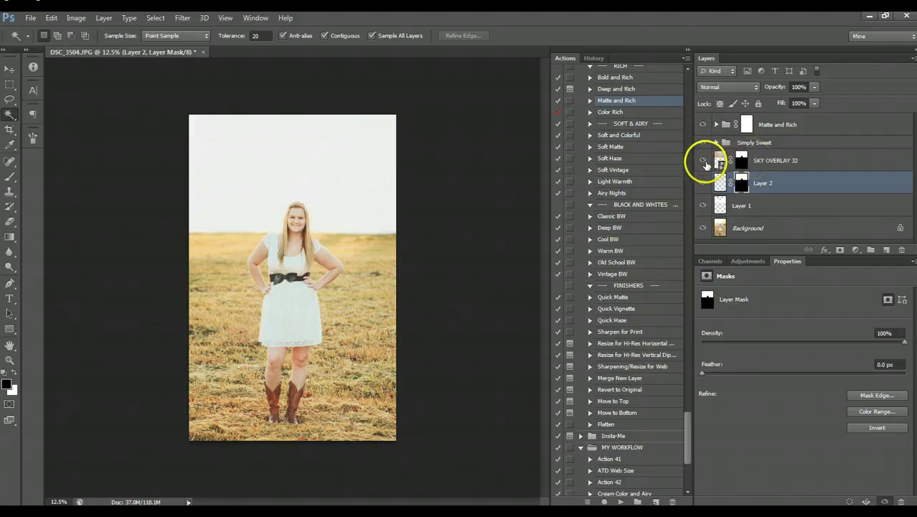
pyautogui.click(775, 184)
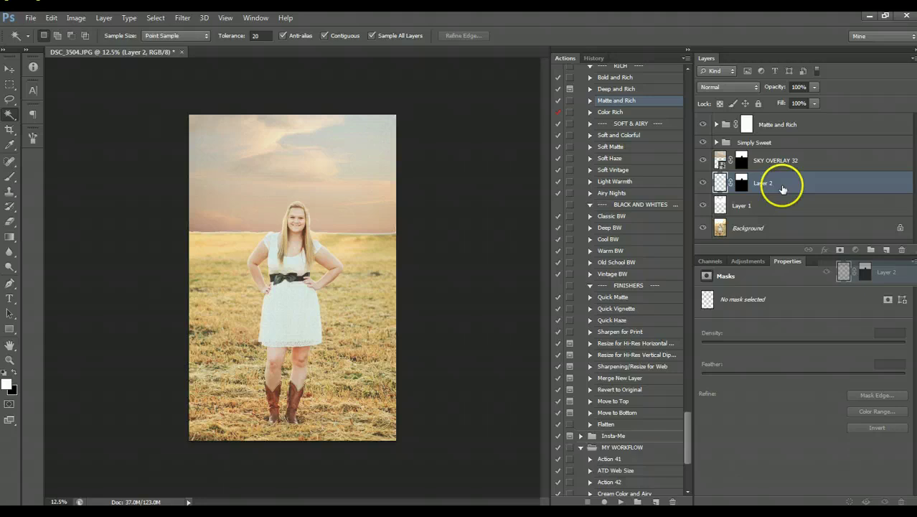
pyautogui.click(901, 249)
# Set the SKY OVERLAY 32 layer's blend mode to Multiply and its opacity to 75%.
pyautogui.click(743, 166)
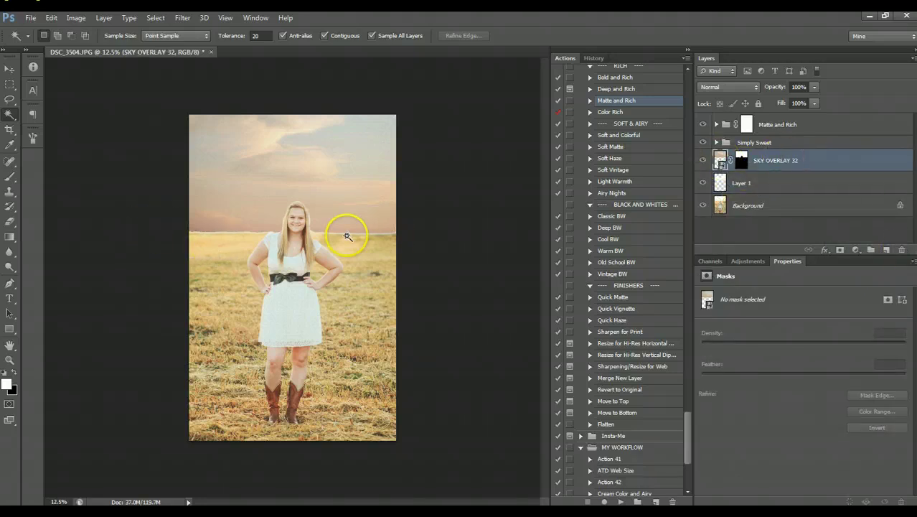
pyautogui.click(722, 88)
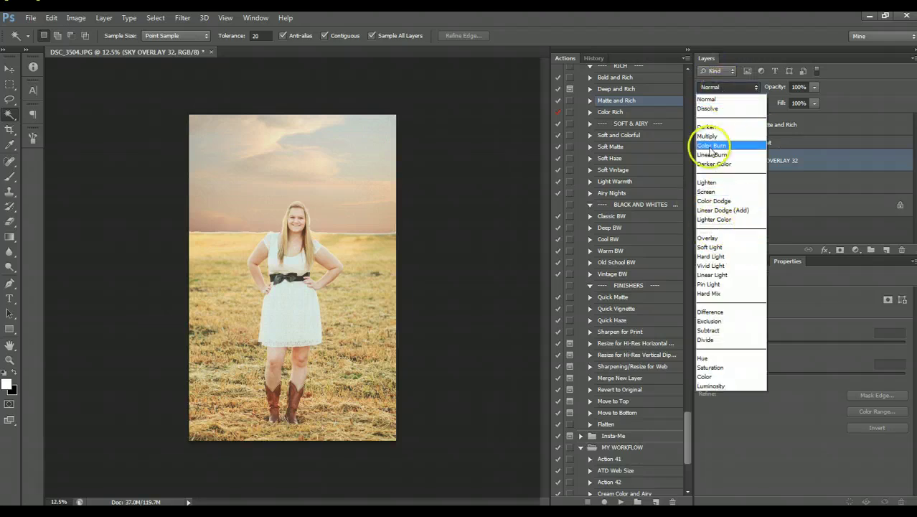
pyautogui.click(709, 136)
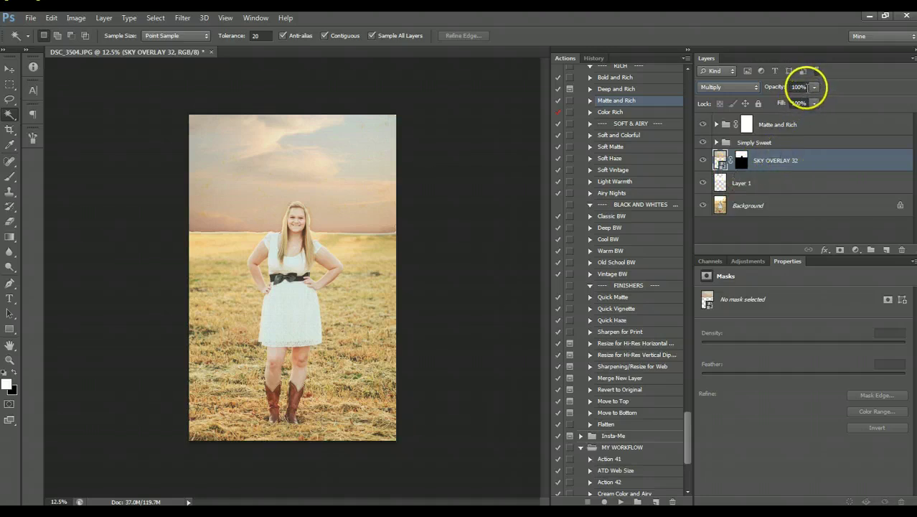
pyautogui.click(815, 87)
pyautogui.moveTo(797, 104); pyautogui.dragTo(796, 105)
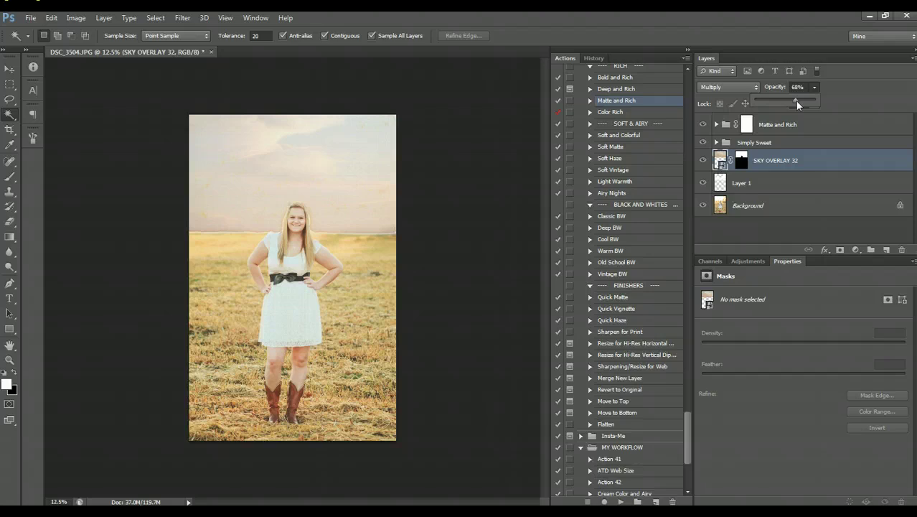
# Paint white on the sky overlay's mask along the horizon with a 125 px brush at 25% opacity to fill the white gap.
pyautogui.click(740, 159)
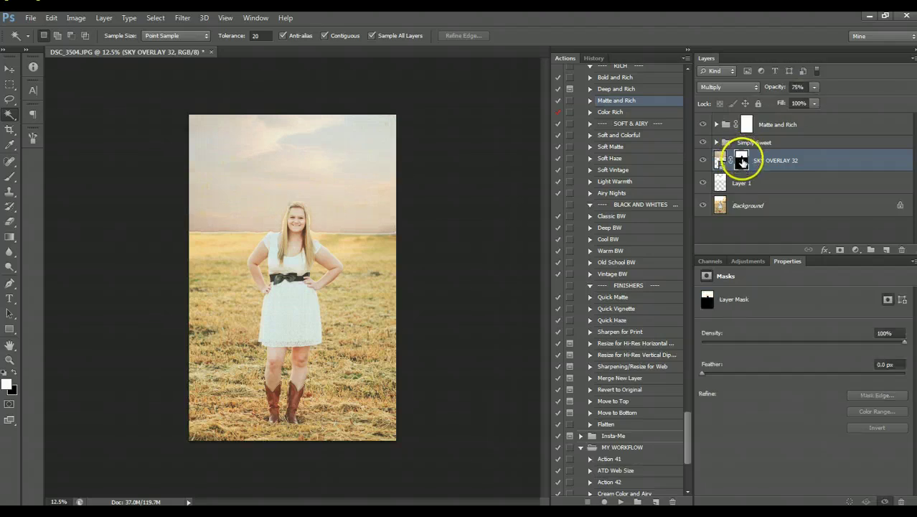
pyautogui.click(10, 179)
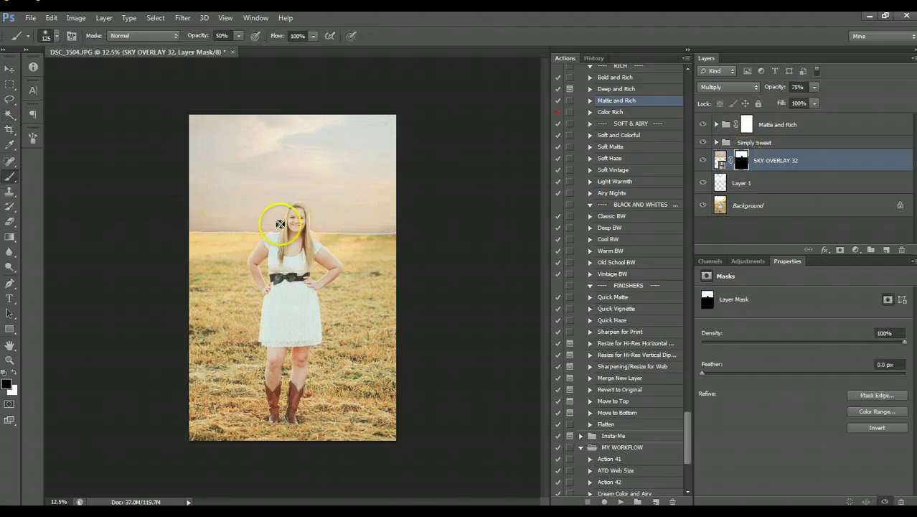
pyautogui.click(14, 372)
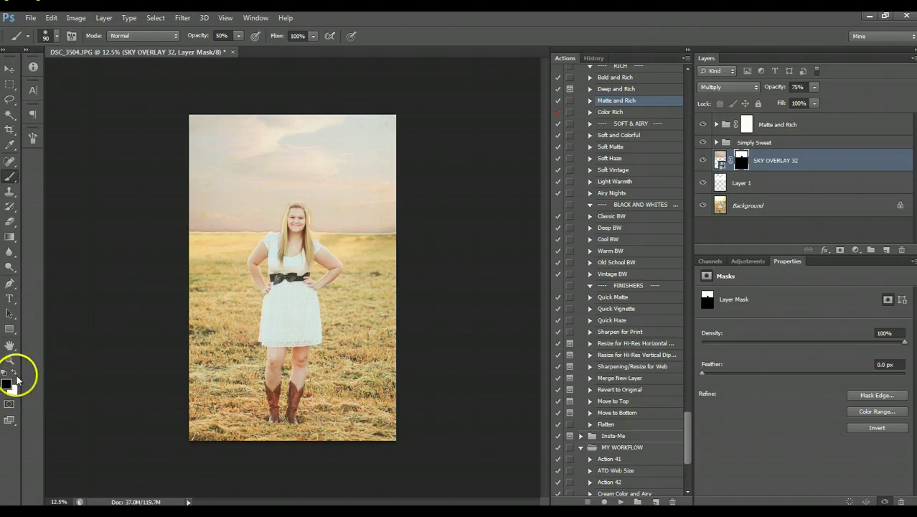
pyautogui.press('[')
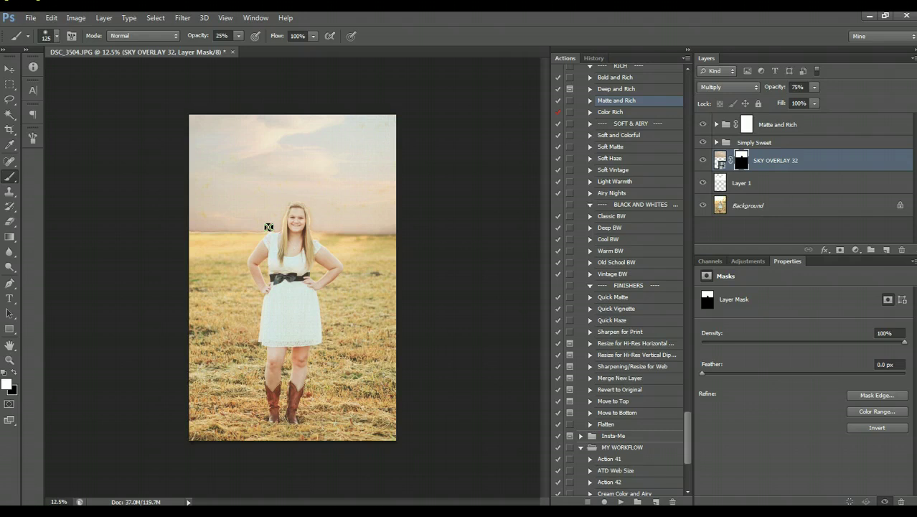
pyautogui.moveTo(198, 228)
pyautogui.mouseDown()
pyautogui.moveTo(268, 228)
pyautogui.moveTo(188, 226)
pyautogui.moveTo(159, 205)
pyautogui.moveTo(173, 234)
pyautogui.moveTo(288, 218)
pyautogui.moveTo(334, 229)
pyautogui.mouseUp()
# Paint black on the sky overlay's mask along the field's upper edge on both sides of the woman to soften the transition.
pyautogui.click(14, 372)
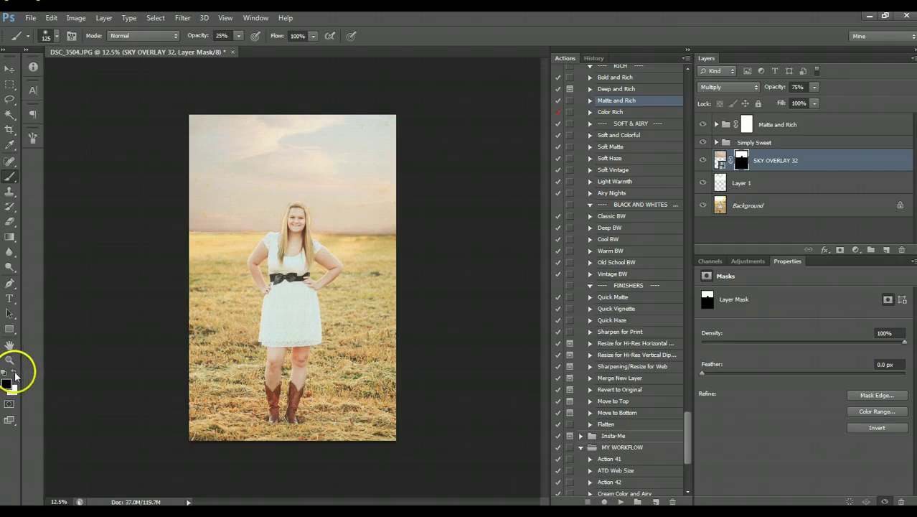
pyautogui.click(224, 238)
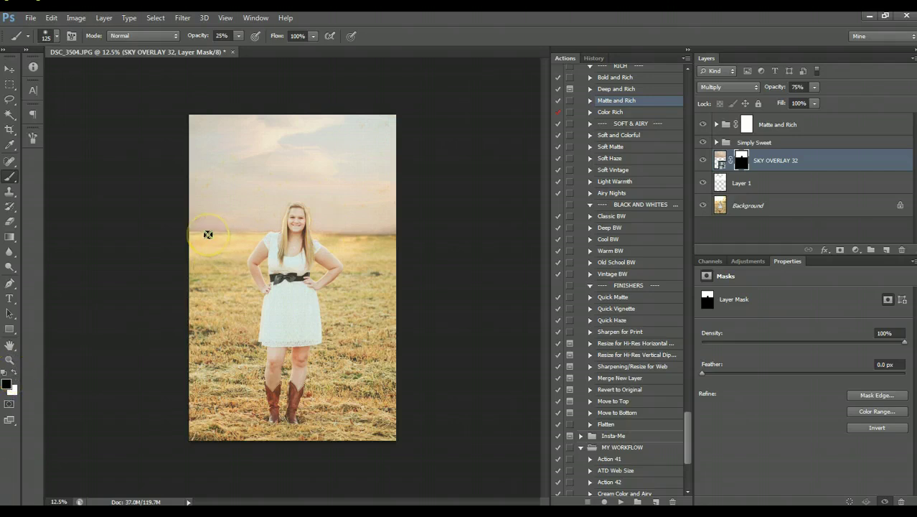
pyautogui.moveTo(343, 243)
pyautogui.mouseDown()
pyautogui.moveTo(332, 240)
pyautogui.moveTo(382, 236)
pyautogui.moveTo(315, 244)
pyautogui.moveTo(382, 242)
pyautogui.mouseUp()
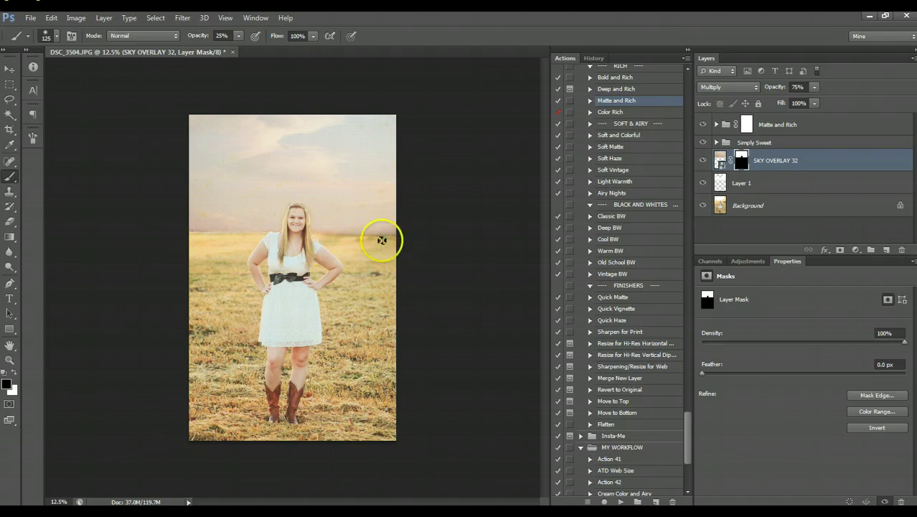
# Compare the portrait with and without the SKY OVERLAY 32 layer.
pyautogui.click(704, 161)
pyautogui.click(704, 162)
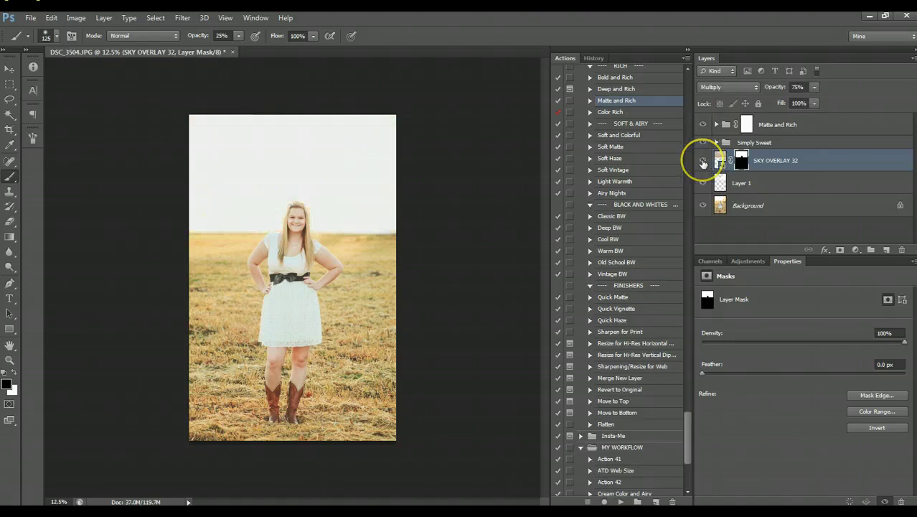
pyautogui.click(702, 163)
pyautogui.click(702, 163)
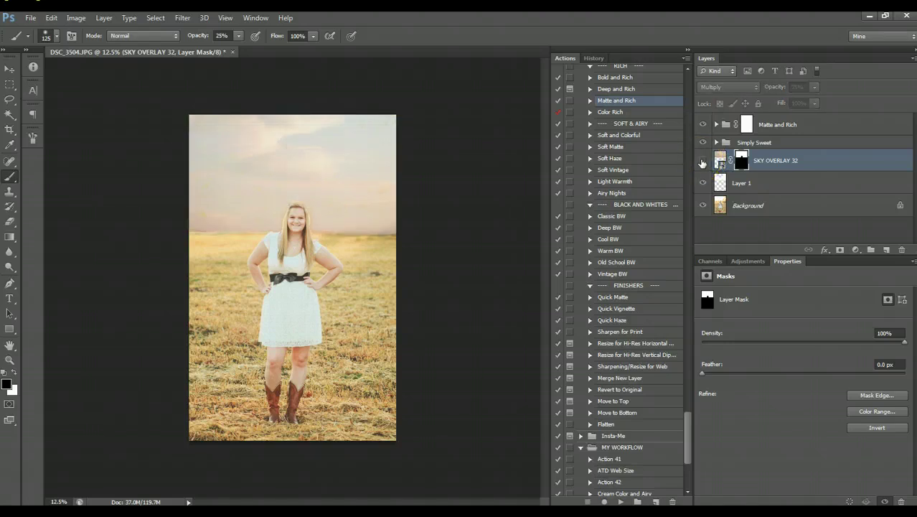
# Show the SKY OVERLAY 32 layer again and apply a Gaussian Blur with an 8.6-pixel radius to its mask.
pyautogui.click(703, 162)
pyautogui.click(742, 162)
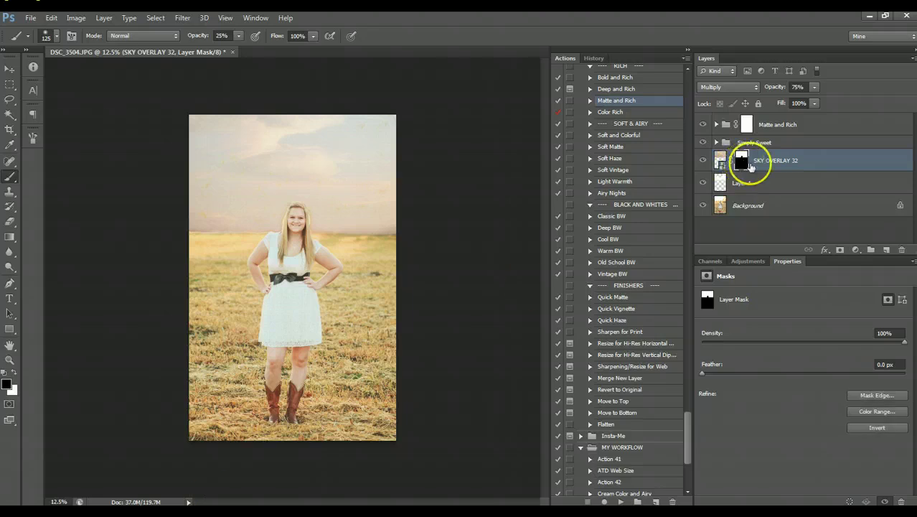
pyautogui.click(183, 17)
pyautogui.moveTo(229, 141)
pyautogui.click(356, 216)
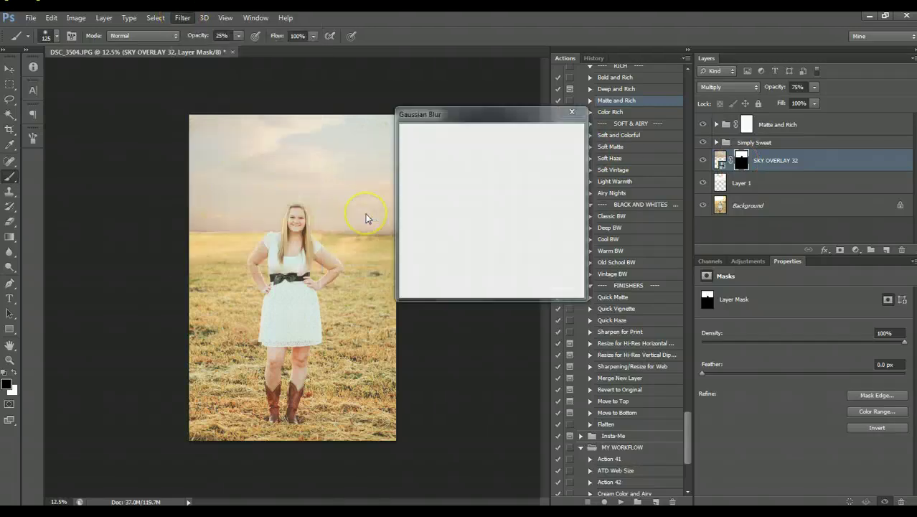
pyautogui.moveTo(459, 126); pyautogui.dragTo(550, 135)
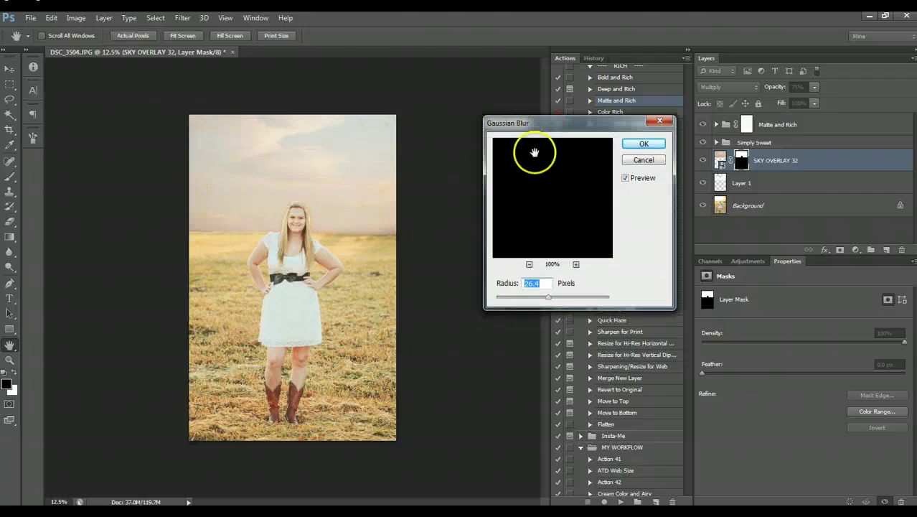
pyautogui.click(529, 264)
pyautogui.click(529, 265)
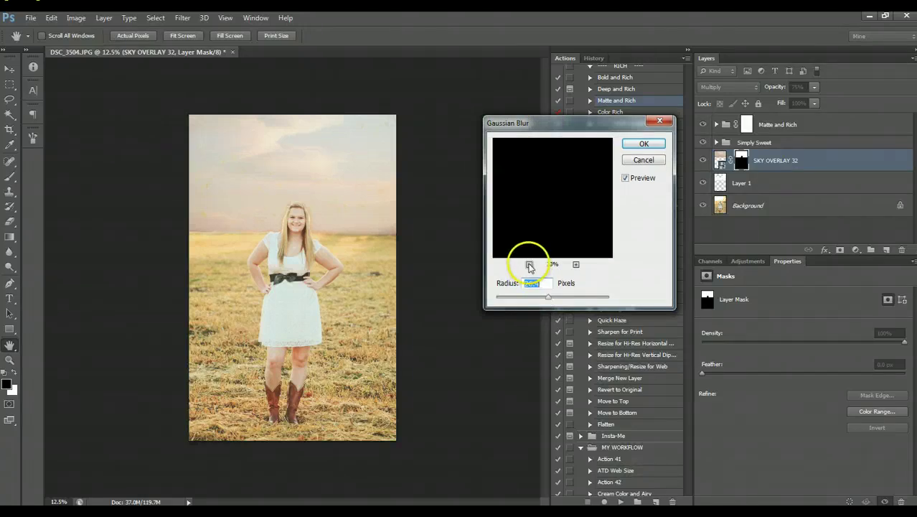
pyautogui.click(529, 265)
pyautogui.click(529, 264)
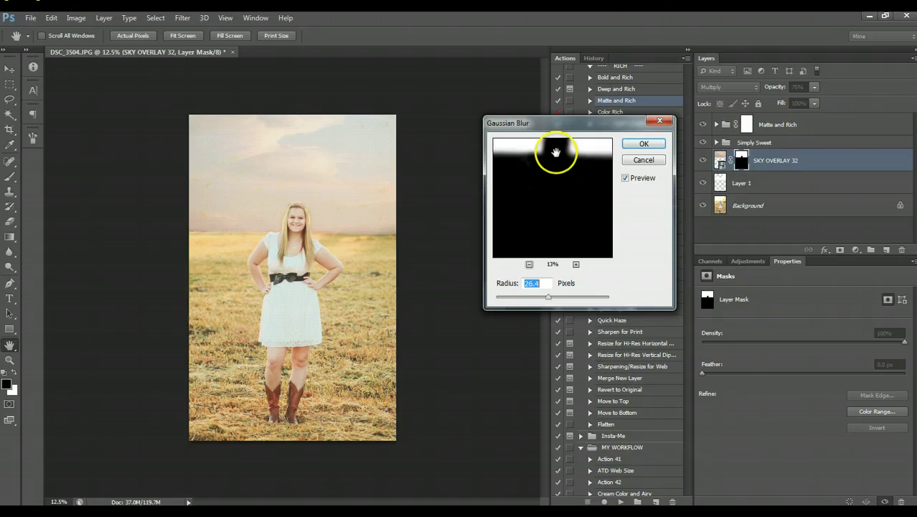
pyautogui.moveTo(555, 152)
pyautogui.mouseDown()
pyautogui.moveTo(575, 248)
pyautogui.moveTo(547, 235)
pyautogui.mouseUp()
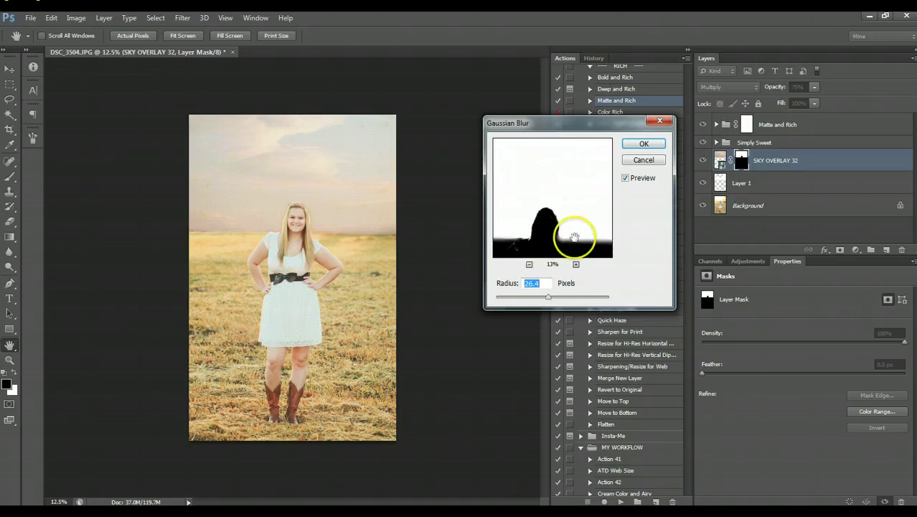
pyautogui.moveTo(597, 254); pyautogui.dragTo(567, 235)
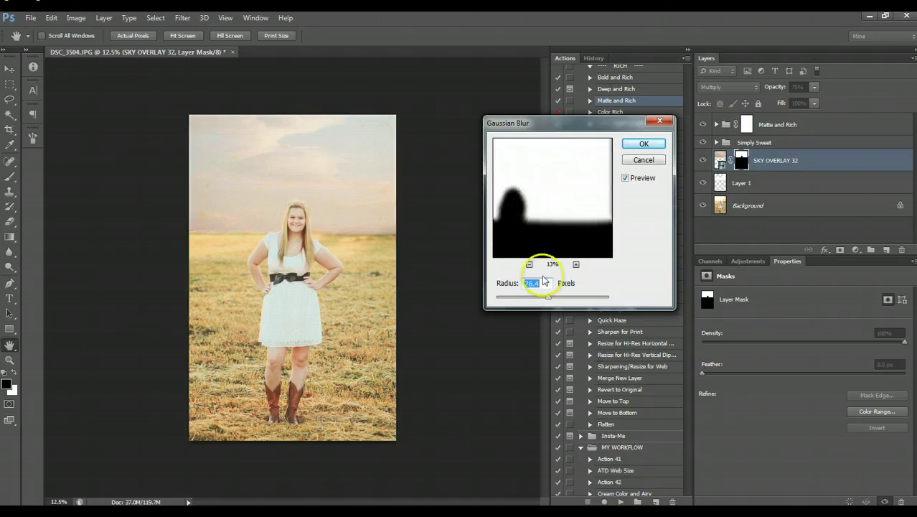
pyautogui.moveTo(526, 299); pyautogui.dragTo(536, 298)
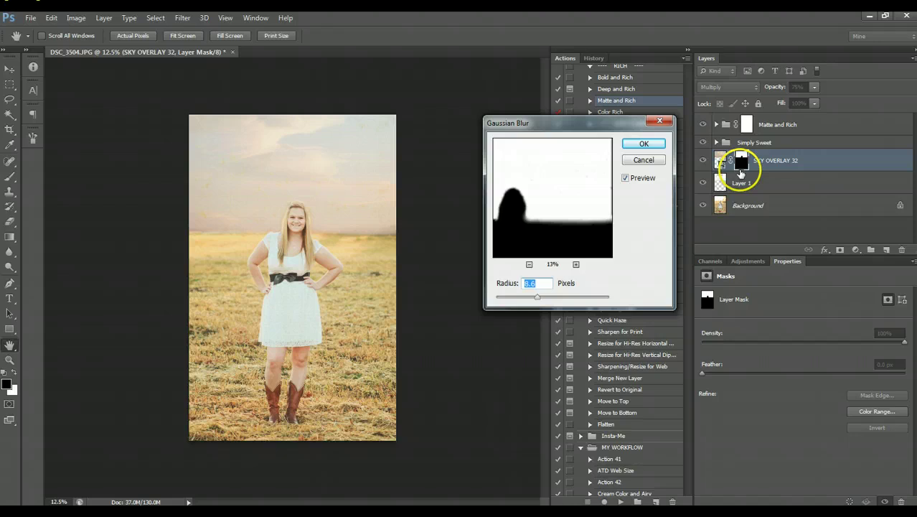
pyautogui.moveTo(537, 211); pyautogui.dragTo(604, 160)
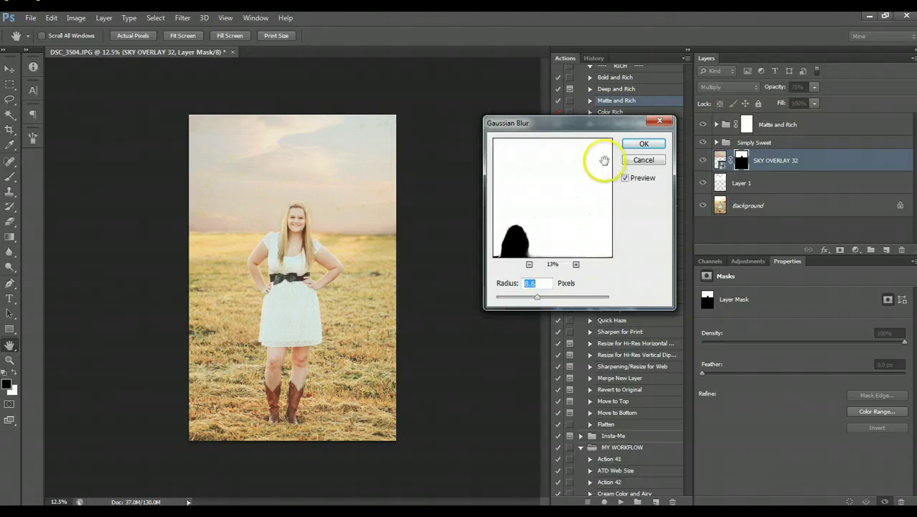
pyautogui.click(644, 144)
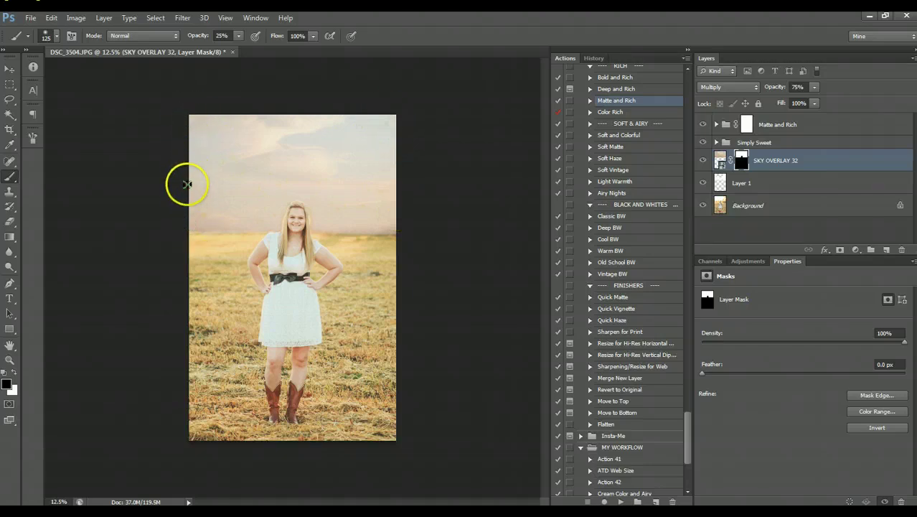
# Compare the portrait with and without the sky overlay, and before and after the mask's Gaussian Blur.
pyautogui.click(703, 161)
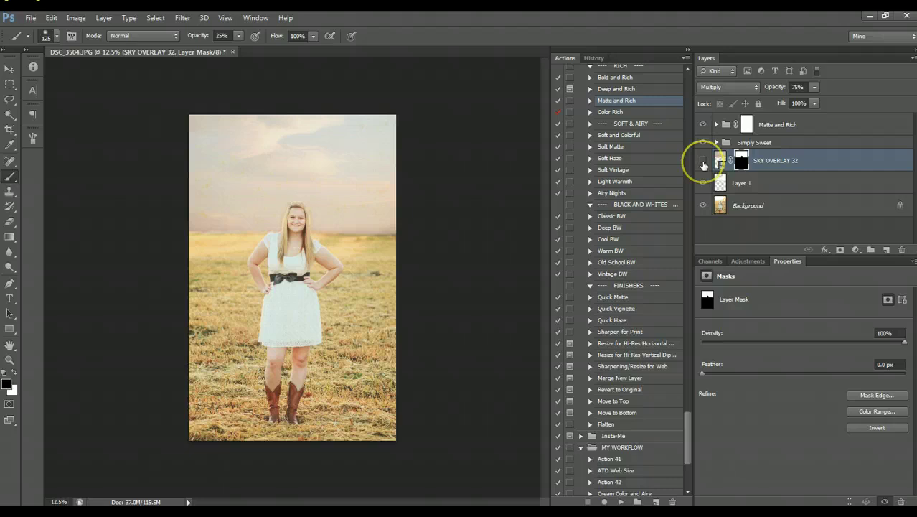
pyautogui.click(703, 161)
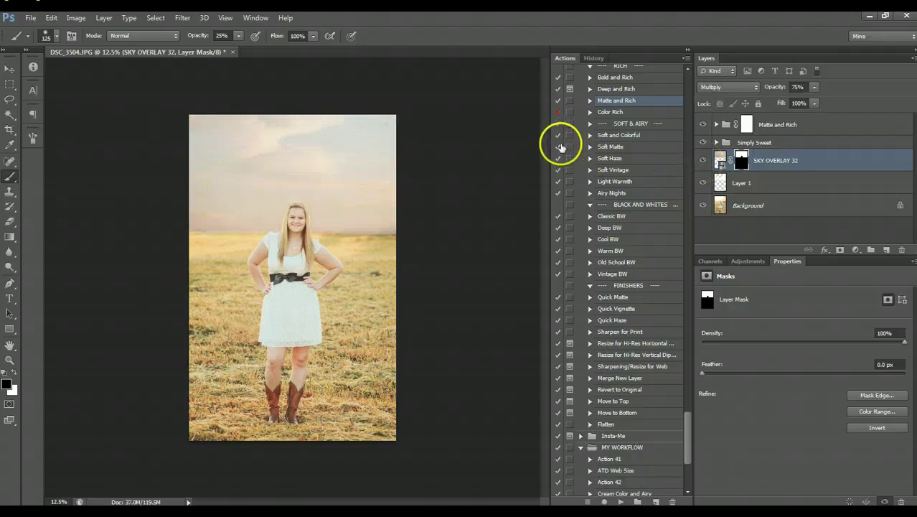
pyautogui.click(591, 59)
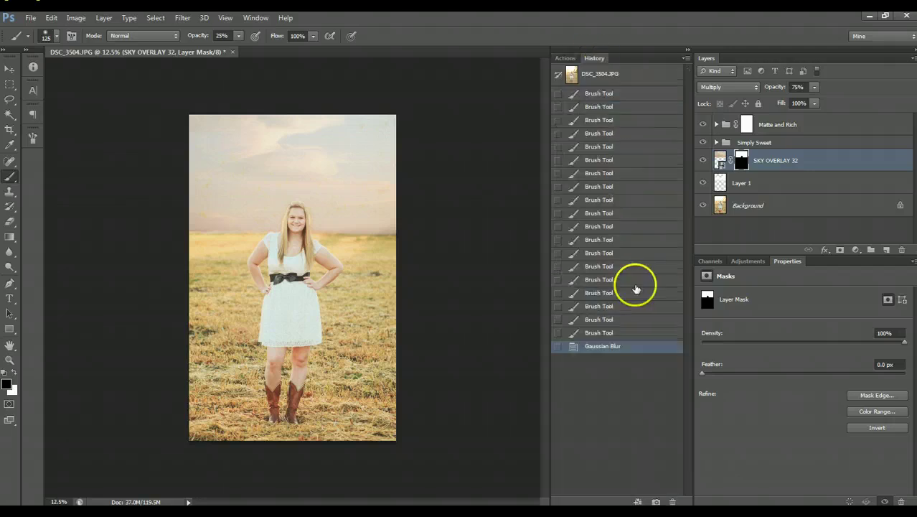
pyautogui.click(604, 333)
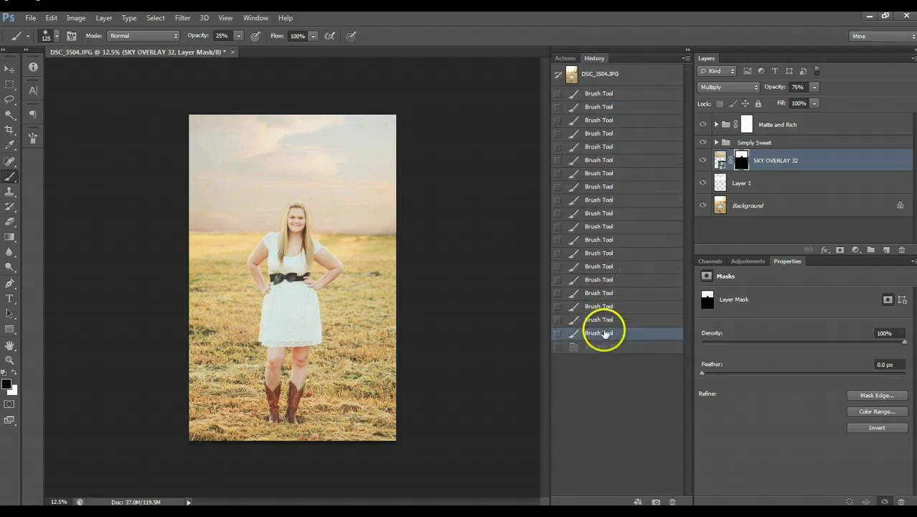
pyautogui.click(599, 347)
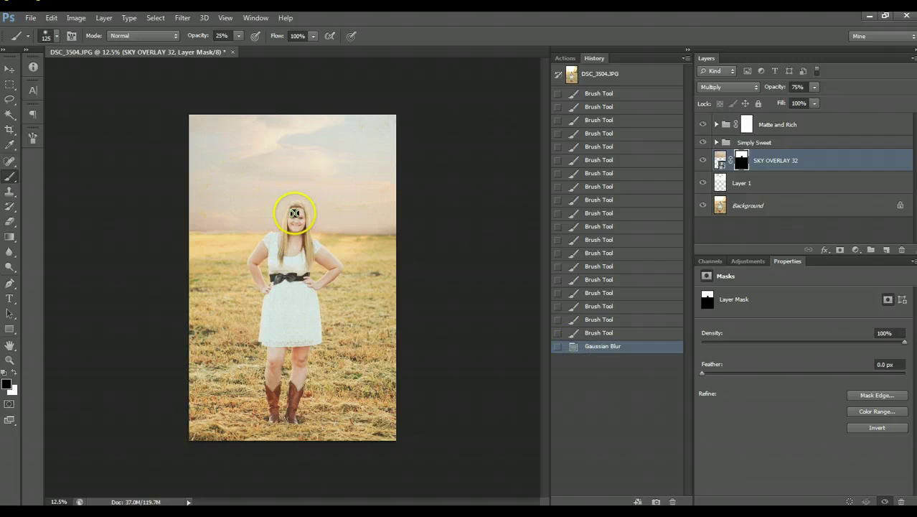
pyautogui.click(565, 58)
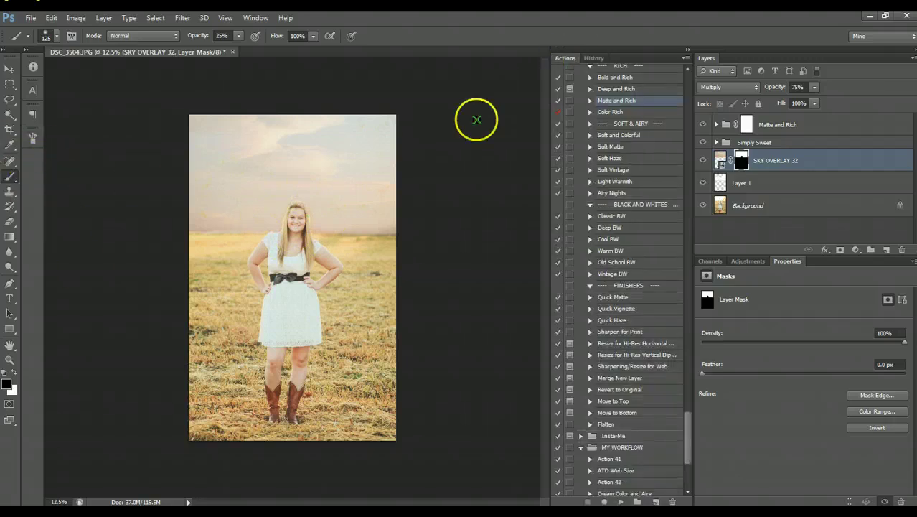
# Target the SKY OVERLAY 32 mask and set the brush to white, 500 px and 100% opacity.
pyautogui.press(']')
pyautogui.press(']')
pyautogui.press(']')
pyautogui.press(']')
pyautogui.click(751, 161)
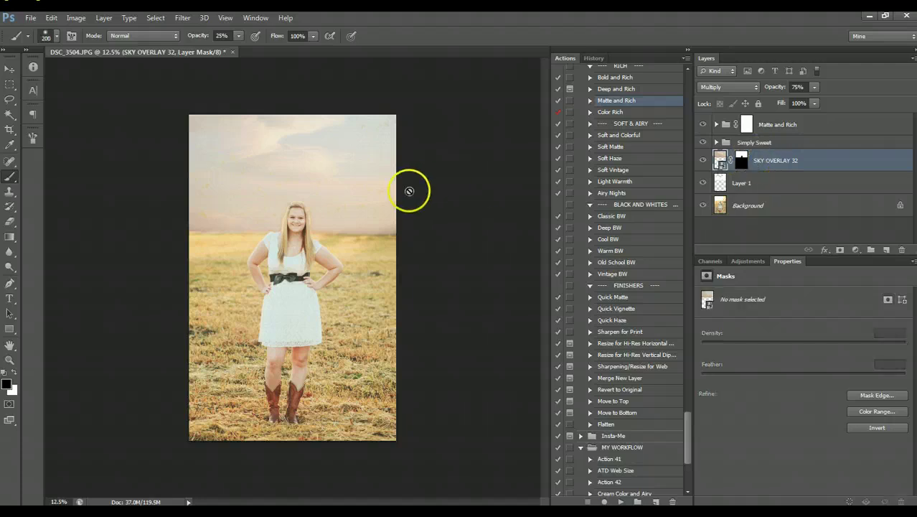
pyautogui.click(741, 160)
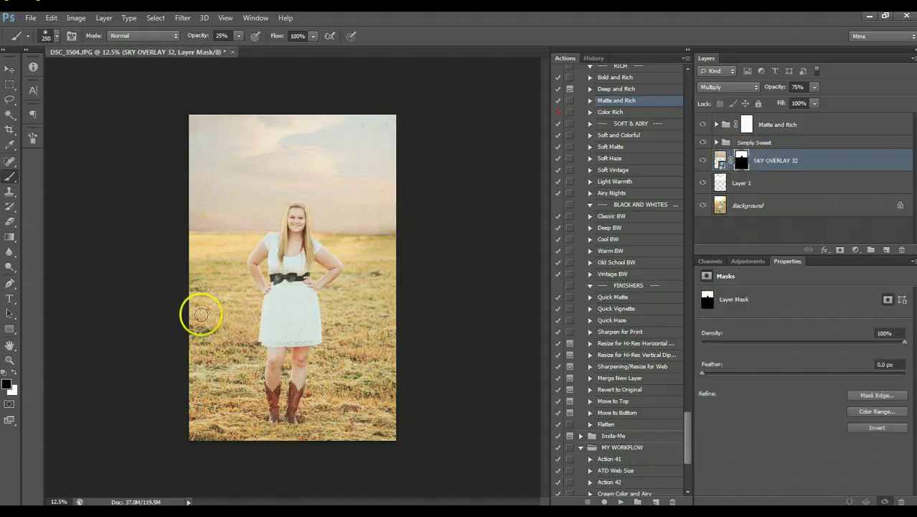
pyautogui.click(14, 373)
pyautogui.press(']')
pyautogui.press(']')
pyautogui.press(']')
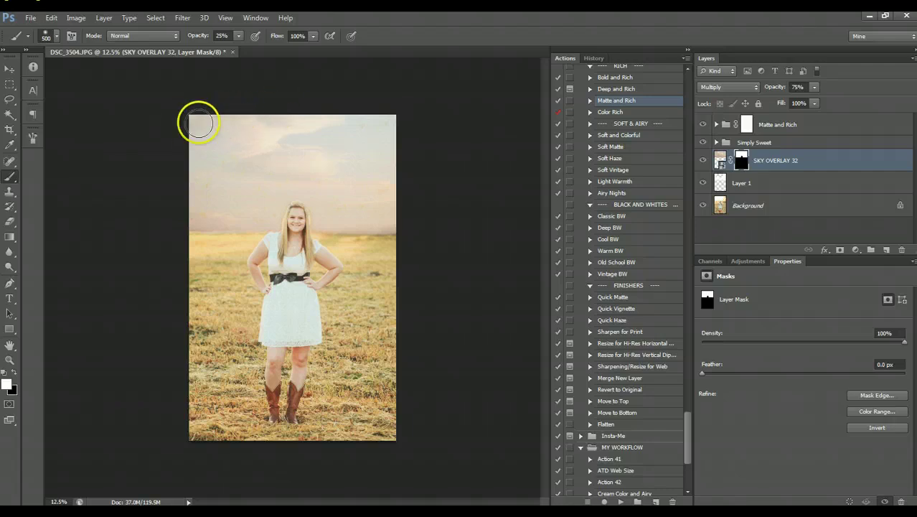
pyautogui.press('0')
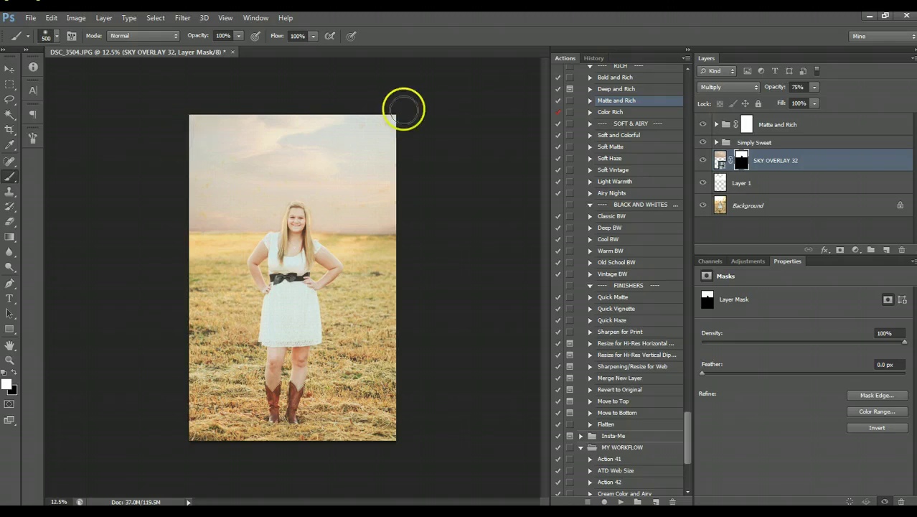
# Set the SKY OVERLAY 32 layer's opacity to 100%.
pyautogui.moveTo(813, 87); pyautogui.dragTo(822, 102)
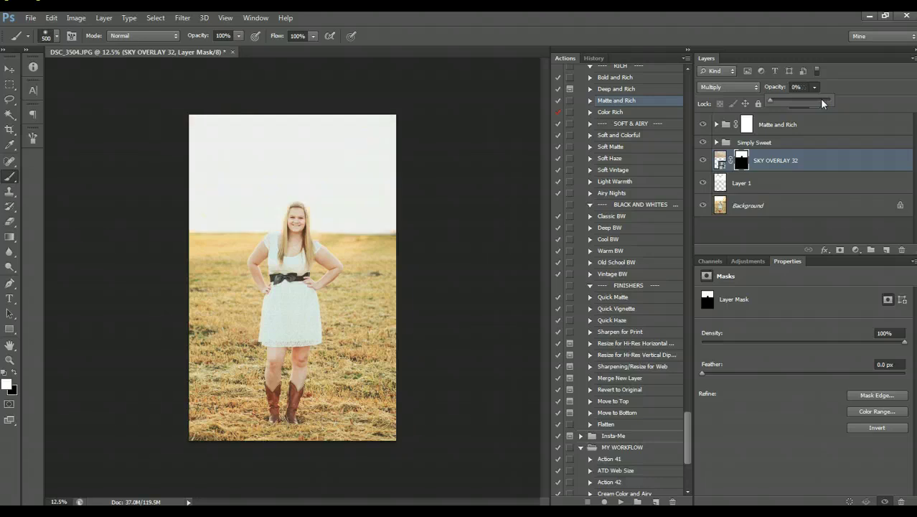
pyautogui.moveTo(770, 101); pyautogui.dragTo(829, 100)
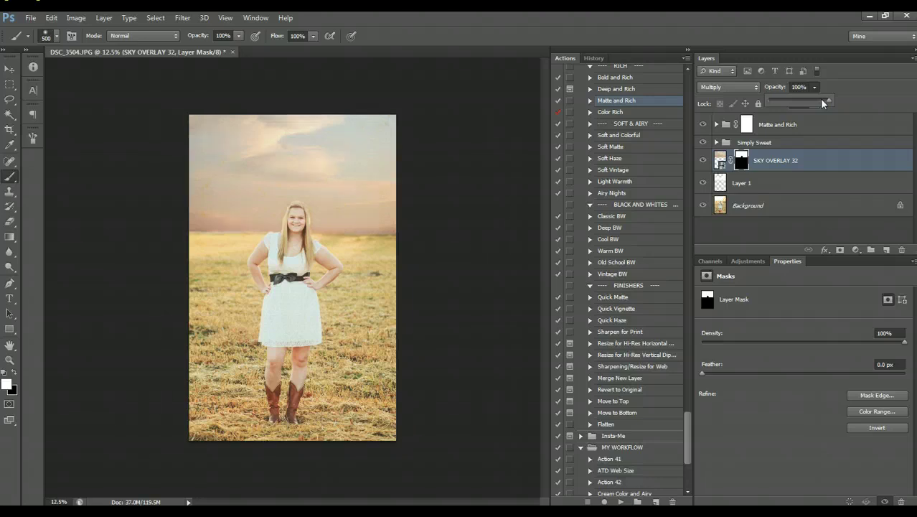
# Place the SKY OVERLAY 37 image from the SKY OVERLAYS folder into the portrait.
pyautogui.click(30, 17)
pyautogui.click(44, 206)
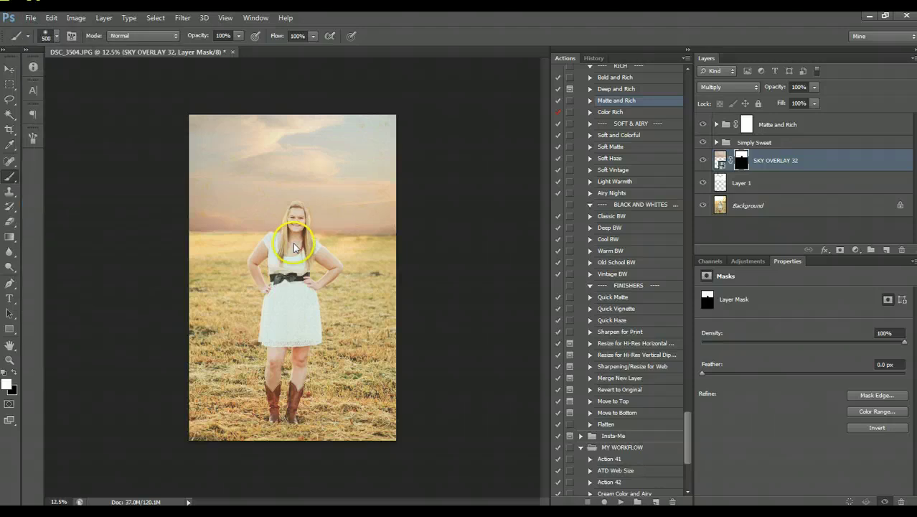
pyautogui.click(675, 333)
pyautogui.scroll(-3, 675, 333)
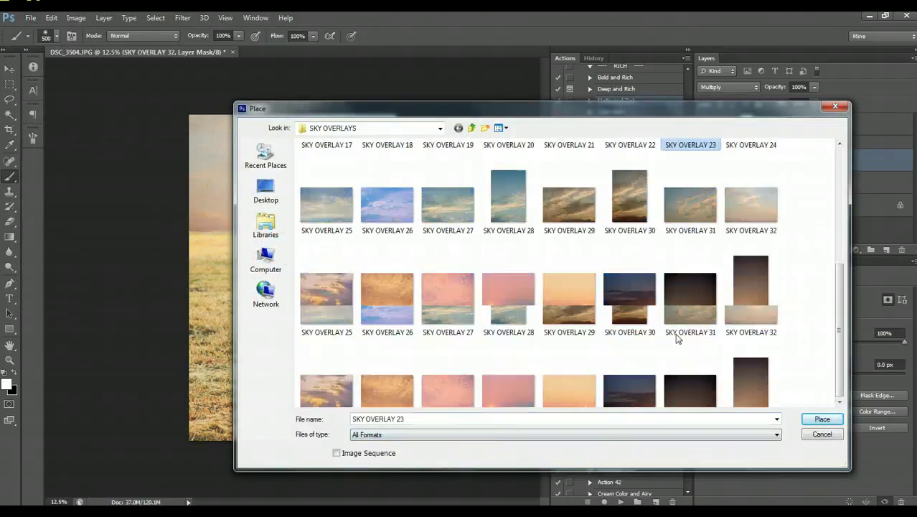
pyautogui.scroll(1, 674, 332)
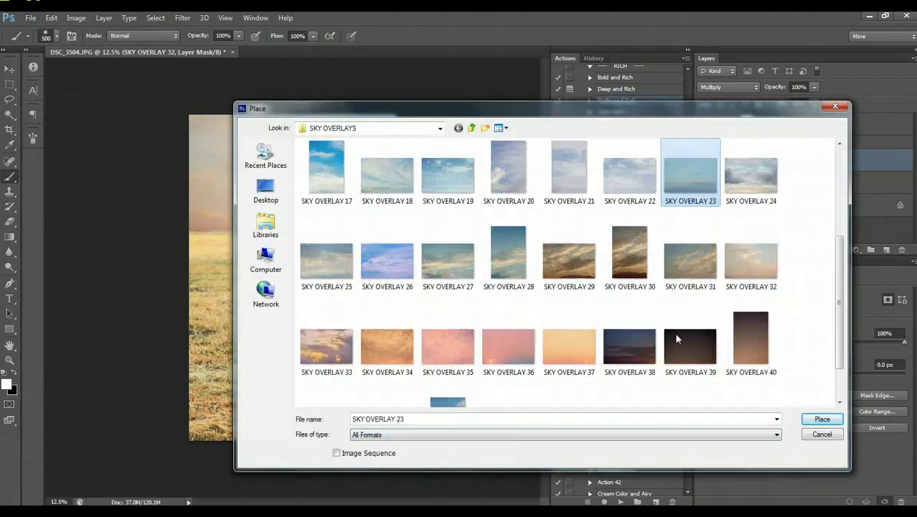
pyautogui.doubleClick(579, 353)
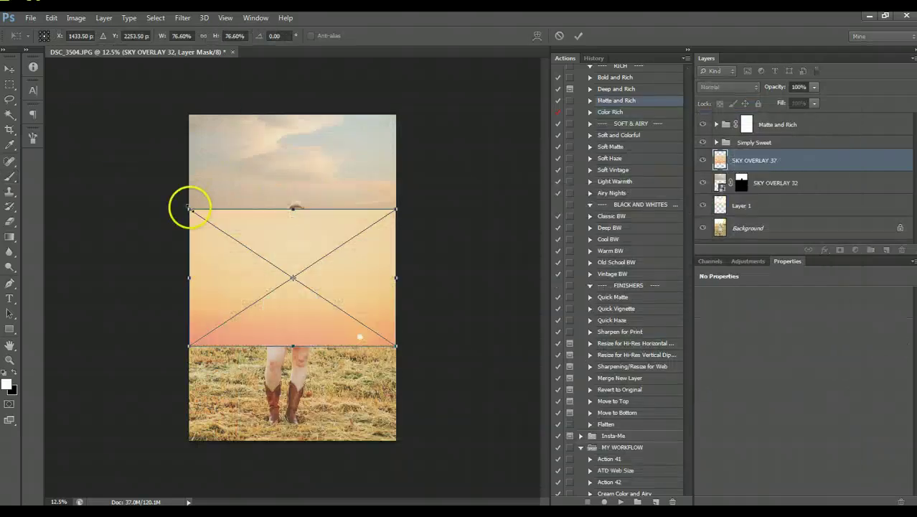
# Scale the placed SKY OVERLAY 37 proportionally to 96.02%, position it over the sky area and commit the placement.
pyautogui.click(203, 37)
pyautogui.moveTo(304, 267); pyautogui.dragTo(306, 270)
pyautogui.moveTo(313, 231); pyautogui.dragTo(316, 224)
pyautogui.click(578, 36)
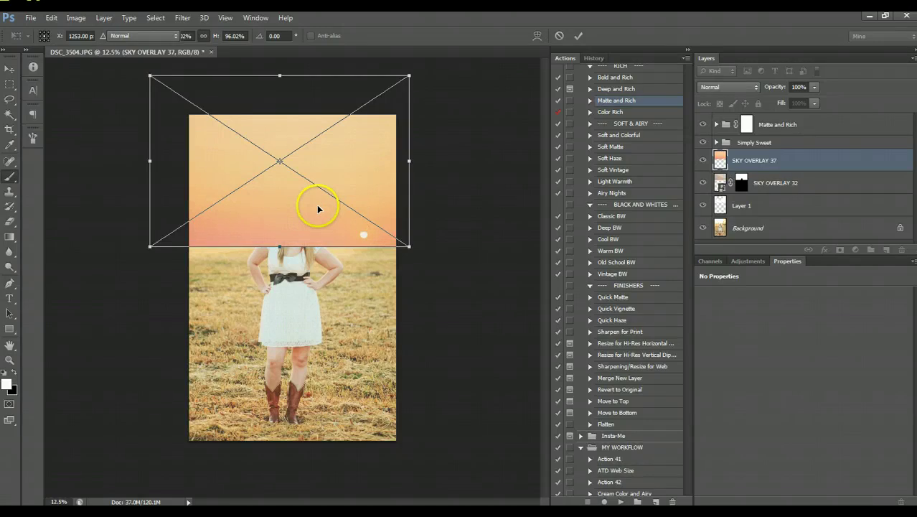
# Hide the SKY OVERLAY 32 layer and copy its mask onto the SKY OVERLAY 37 layer.
pyautogui.click(702, 182)
pyautogui.click(741, 184)
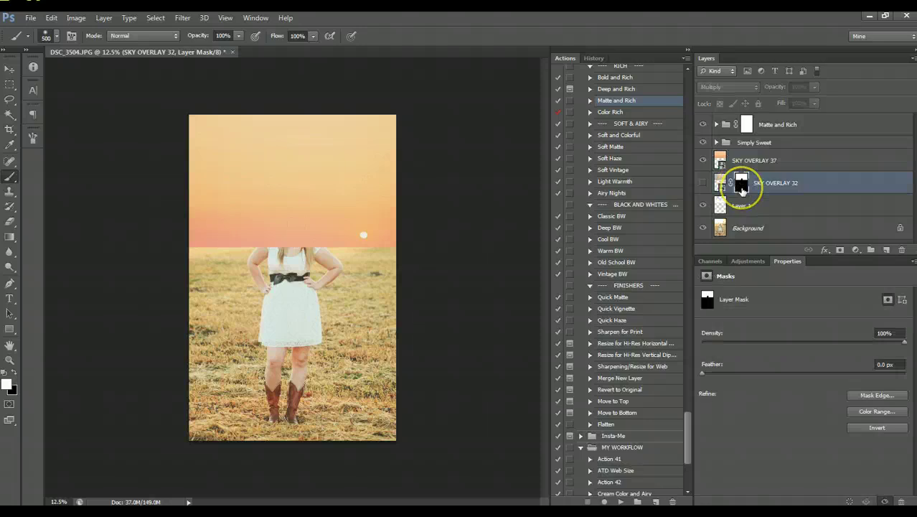
pyautogui.moveTo(742, 186); pyautogui.dragTo(742, 164)
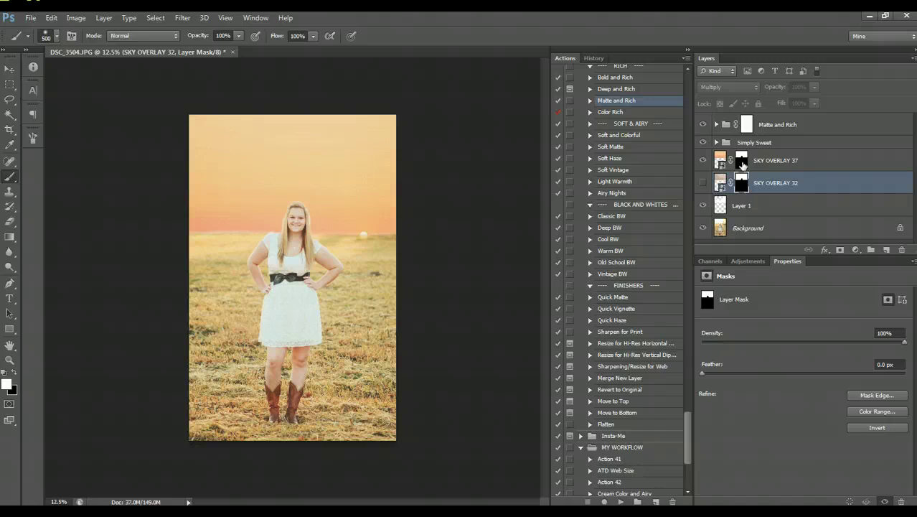
# Unlink SKY OVERLAY 37 from its mask and move the overlay image slightly up so its sun sits above the horizon.
pyautogui.click(10, 68)
pyautogui.click(720, 160)
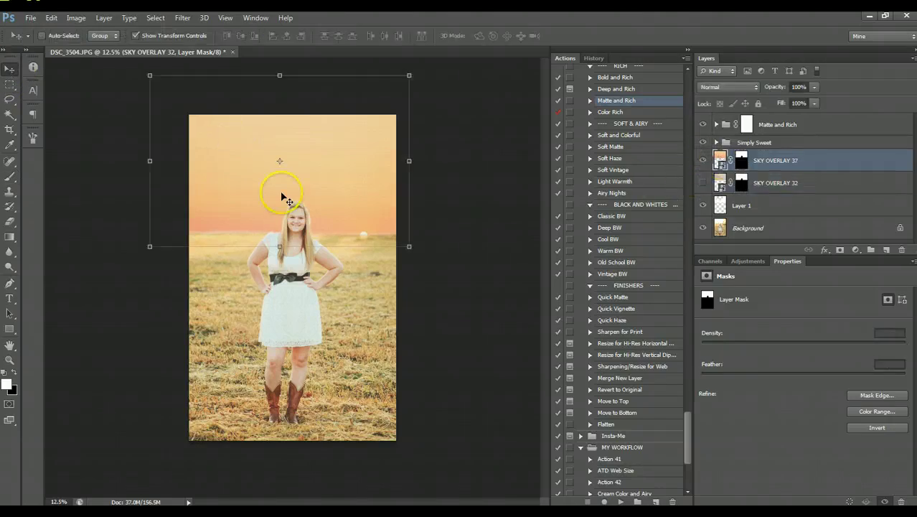
pyautogui.click(723, 163)
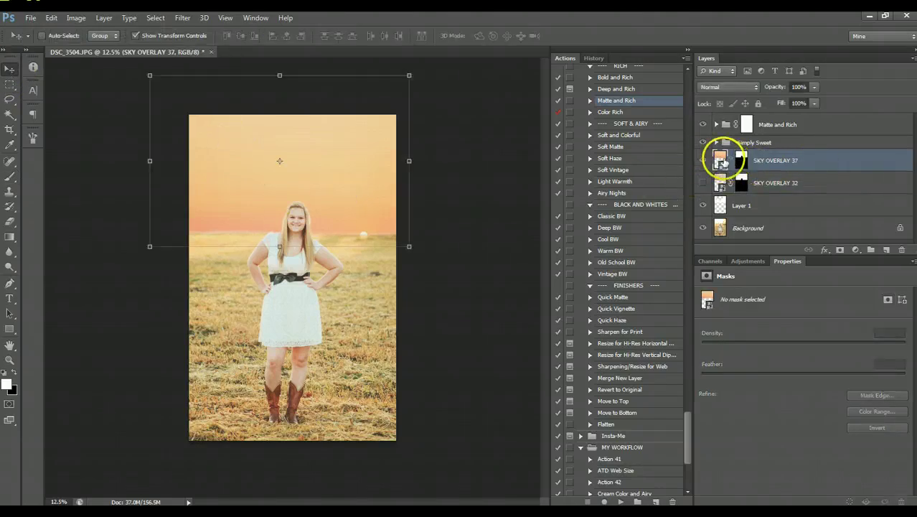
pyautogui.moveTo(358, 204)
pyautogui.mouseDown()
pyautogui.moveTo(358, 181)
pyautogui.moveTo(355, 199)
pyautogui.mouseUp()
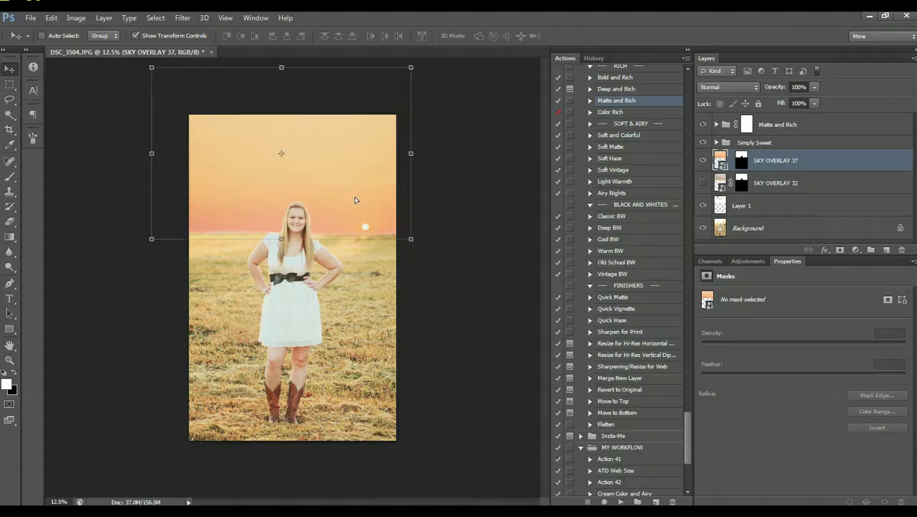
pyautogui.click(762, 206)
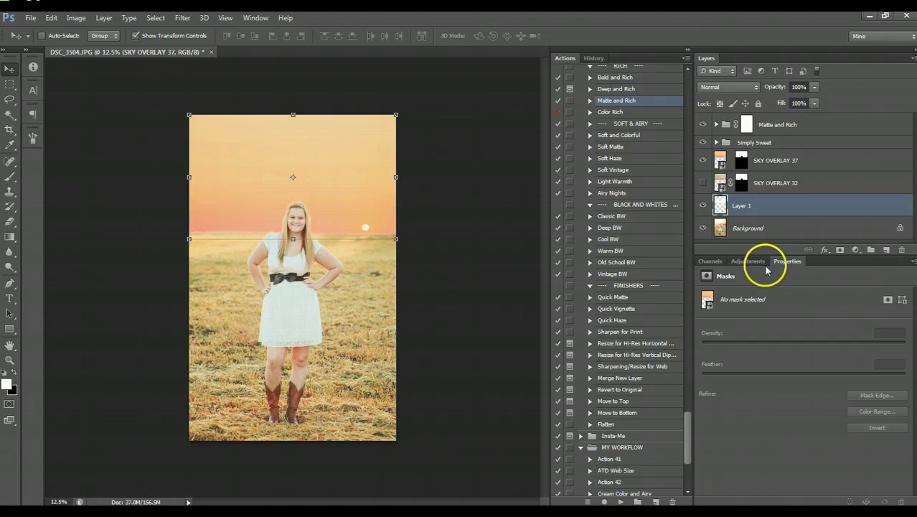
# Set the SKY OVERLAY 37 layer's blend mode to Multiply and its opacity to 85%.
pyautogui.click(770, 159)
pyautogui.click(750, 87)
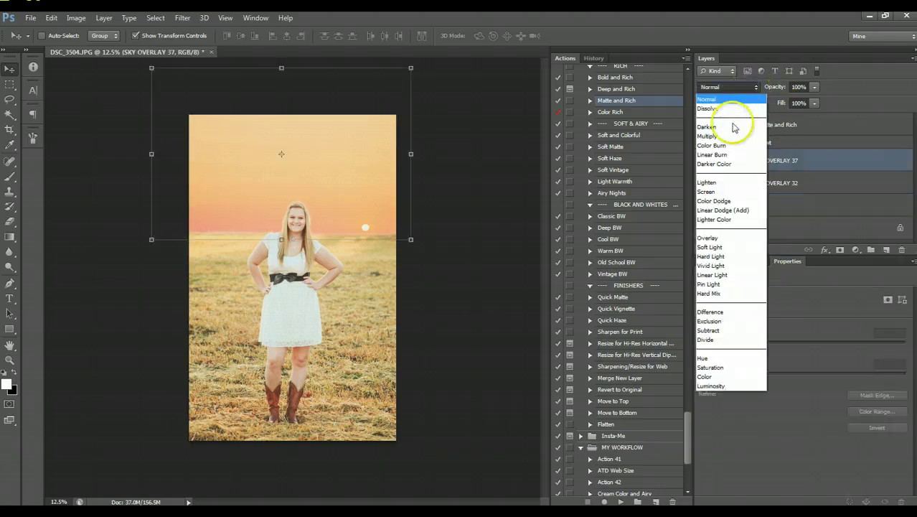
pyautogui.click(731, 140)
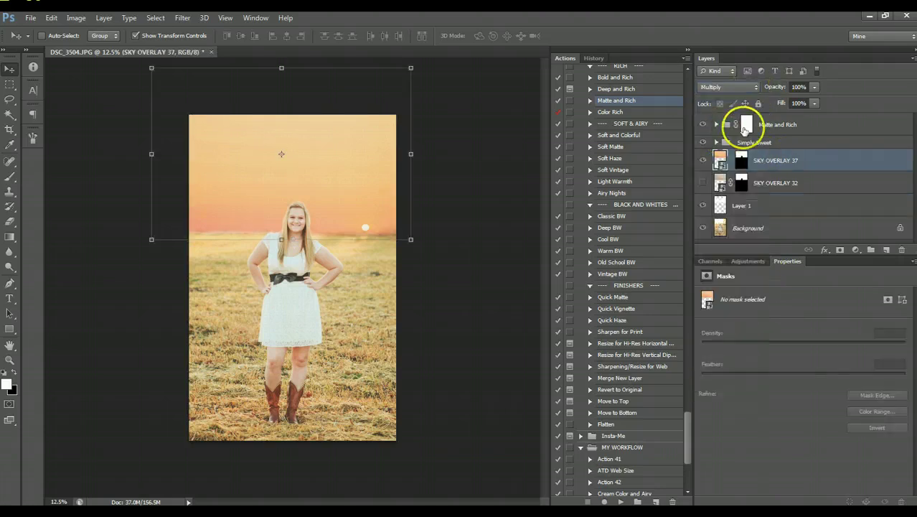
pyautogui.click(814, 87)
pyautogui.moveTo(807, 104); pyautogui.dragTo(801, 104)
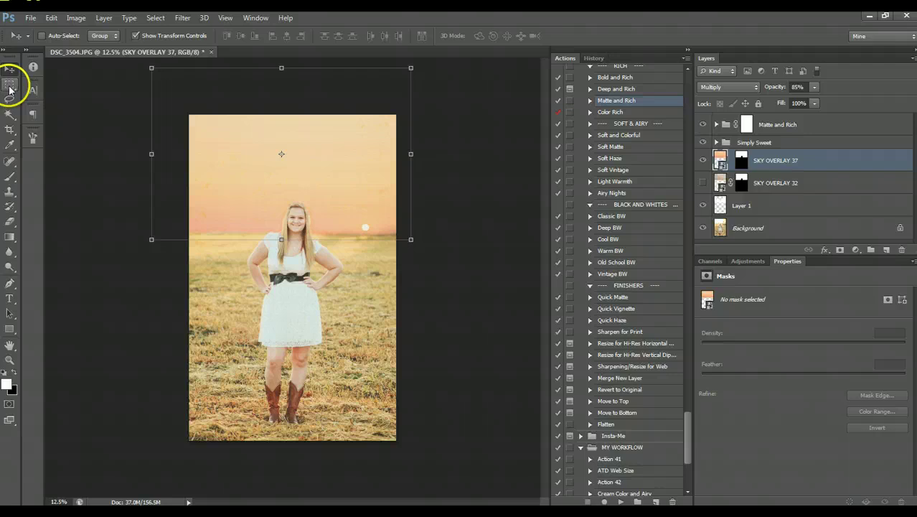
# Compare the whole portrait with the SKY OVERLAY 37 sky against the SKY OVERLAY 32 sky.
pyautogui.click(9, 84)
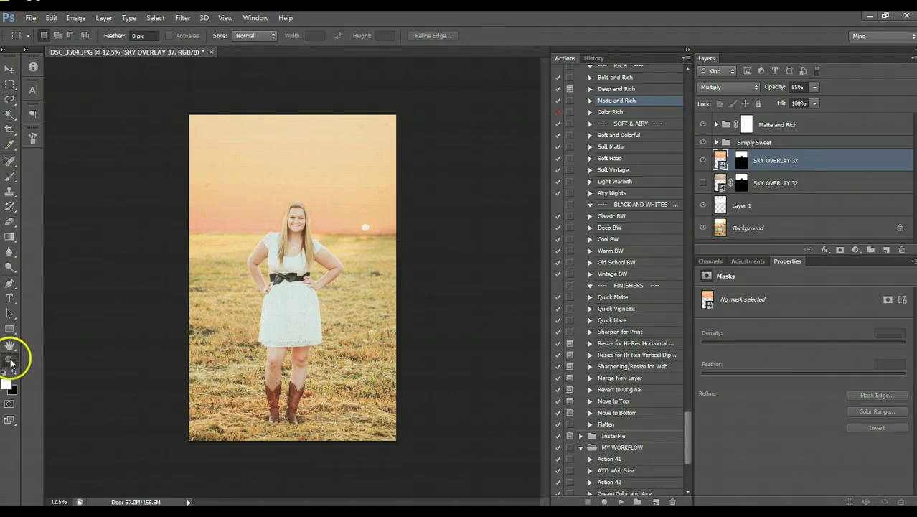
pyautogui.click(9, 360)
pyautogui.keyDown('alt'); pyautogui.click(108, 122); pyautogui.keyUp('alt')
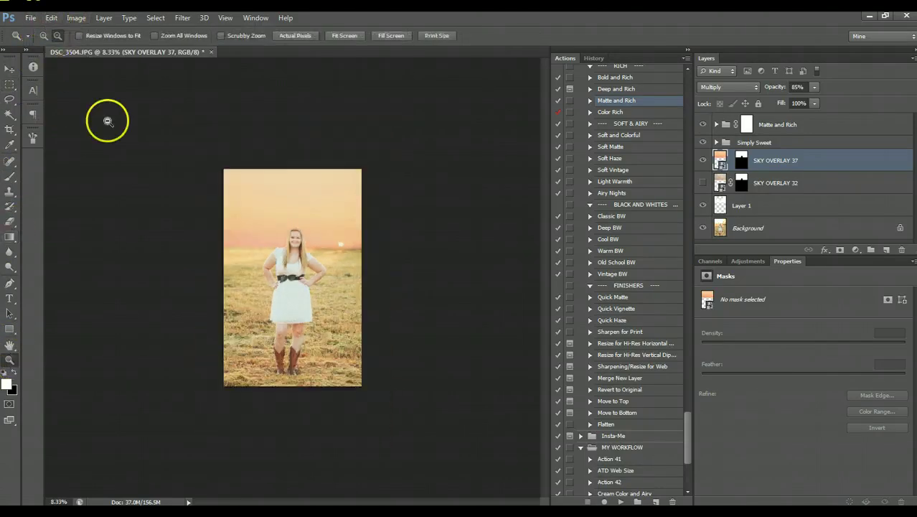
pyautogui.click(702, 160)
pyautogui.click(702, 182)
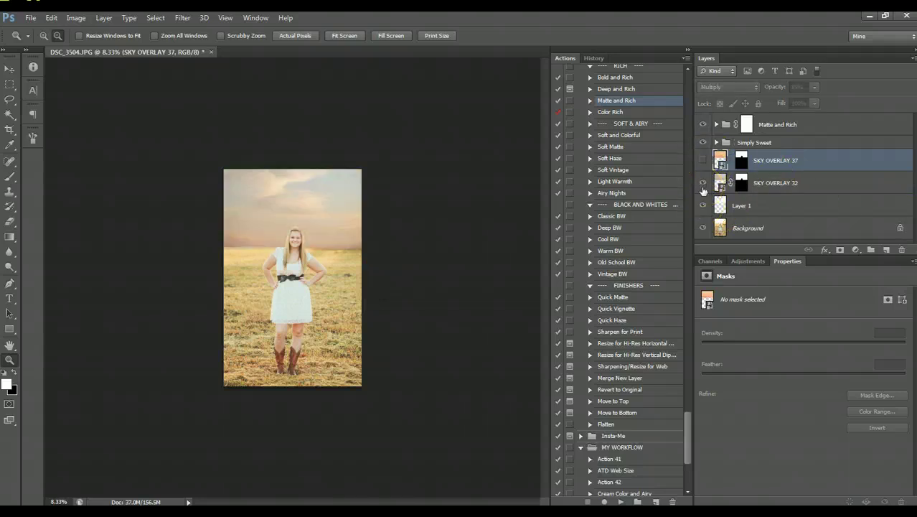
pyautogui.click(702, 182)
pyautogui.click(703, 160)
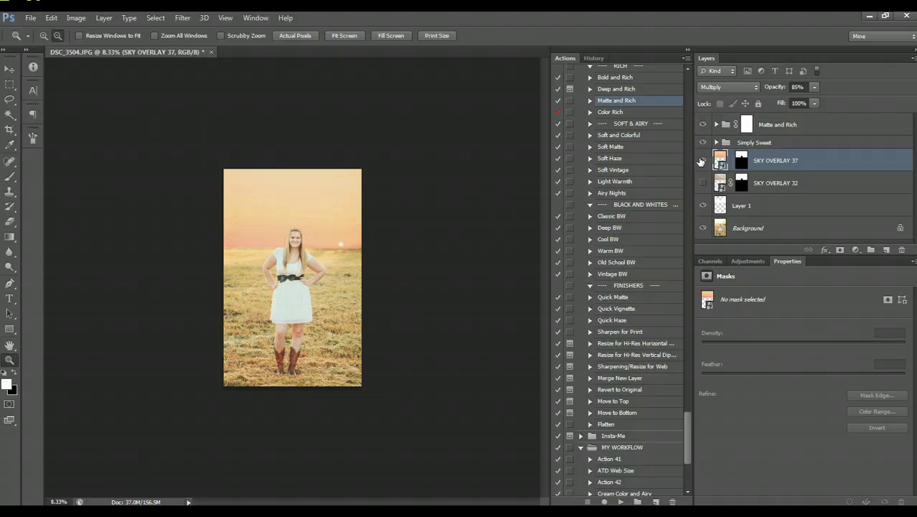